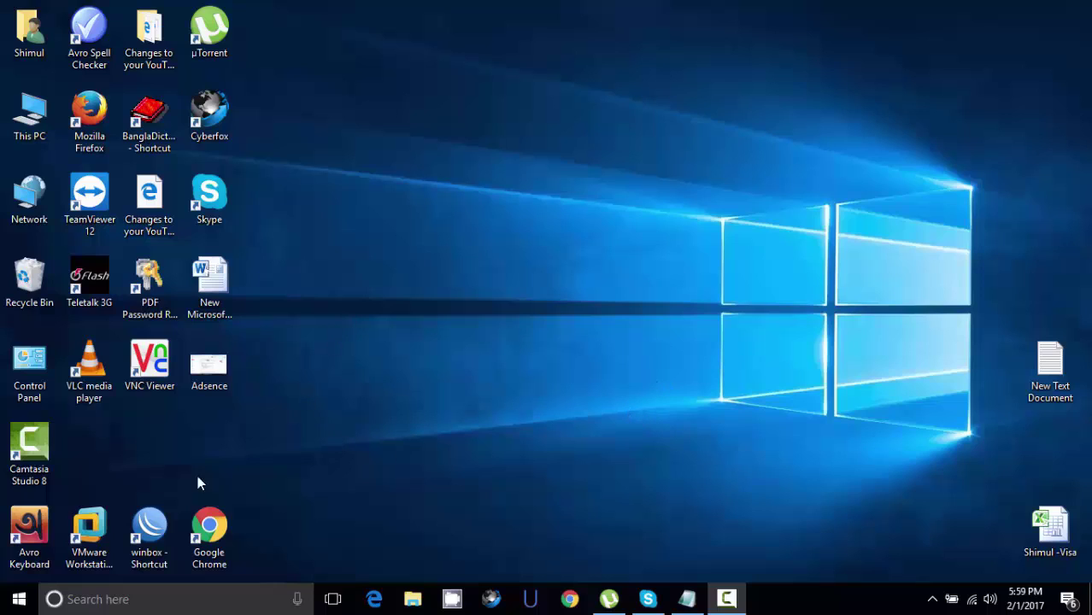
- Launch WinBox from the 'winbox - Shortcut' desktop icon
double_click(150, 530)
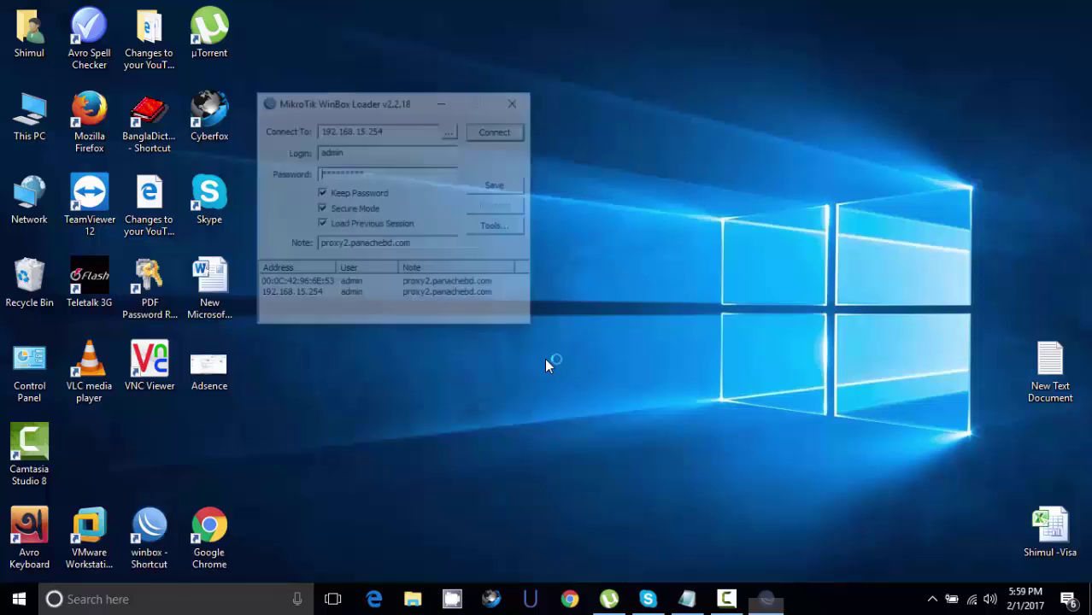
- Connect to the router at 192.168.15.254 and dismiss the Queue List
left_click_drag(389, 104, 476, 107)
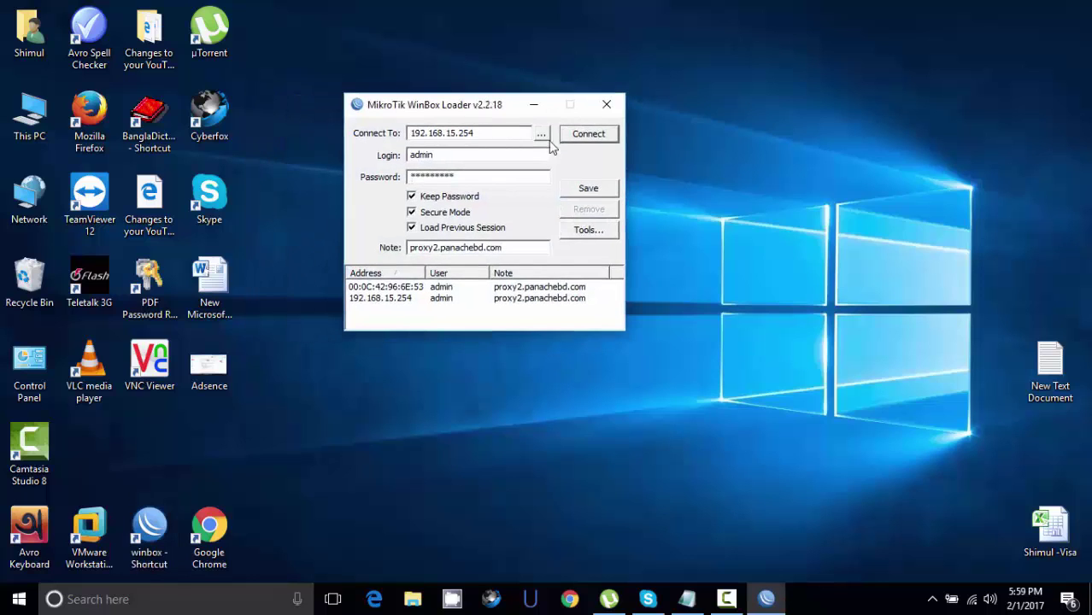
left_click(586, 133)
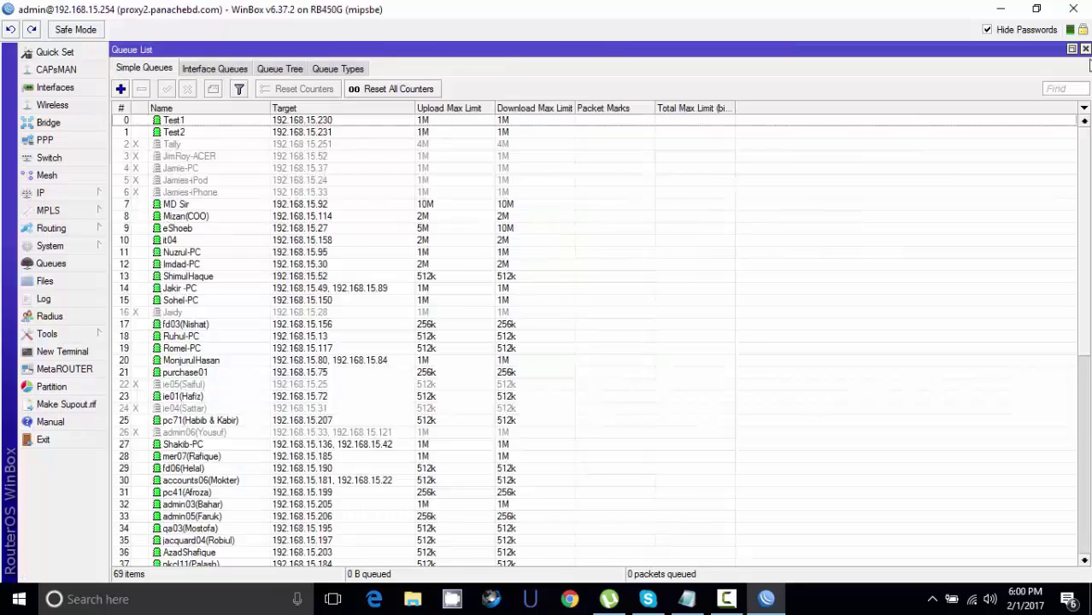
left_click(1084, 47)
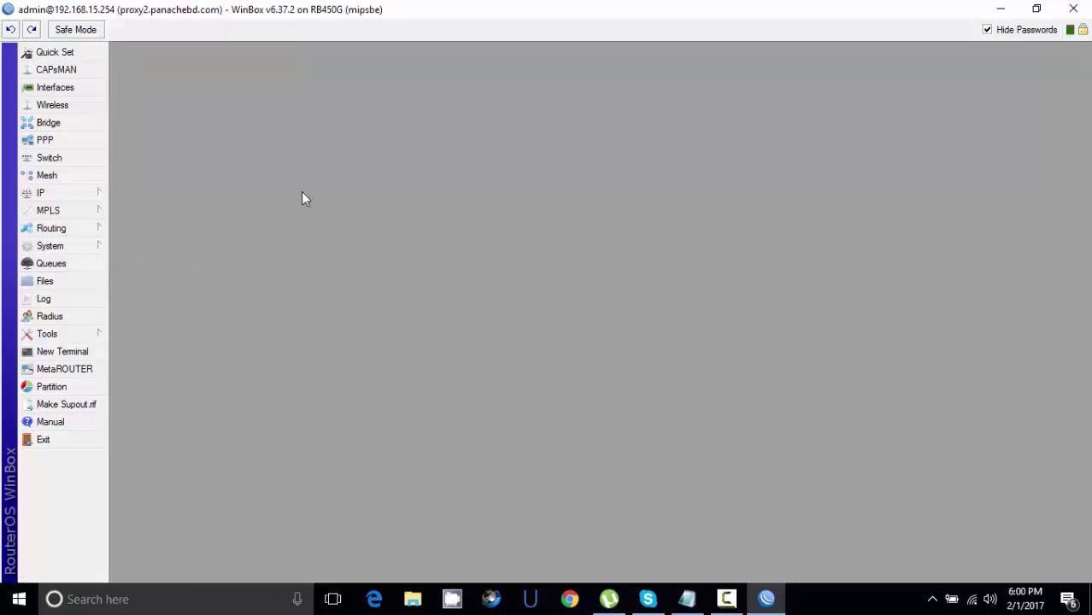
- Open the IP > Addresses list showing the WAN and LAN addresses
left_click(47, 193)
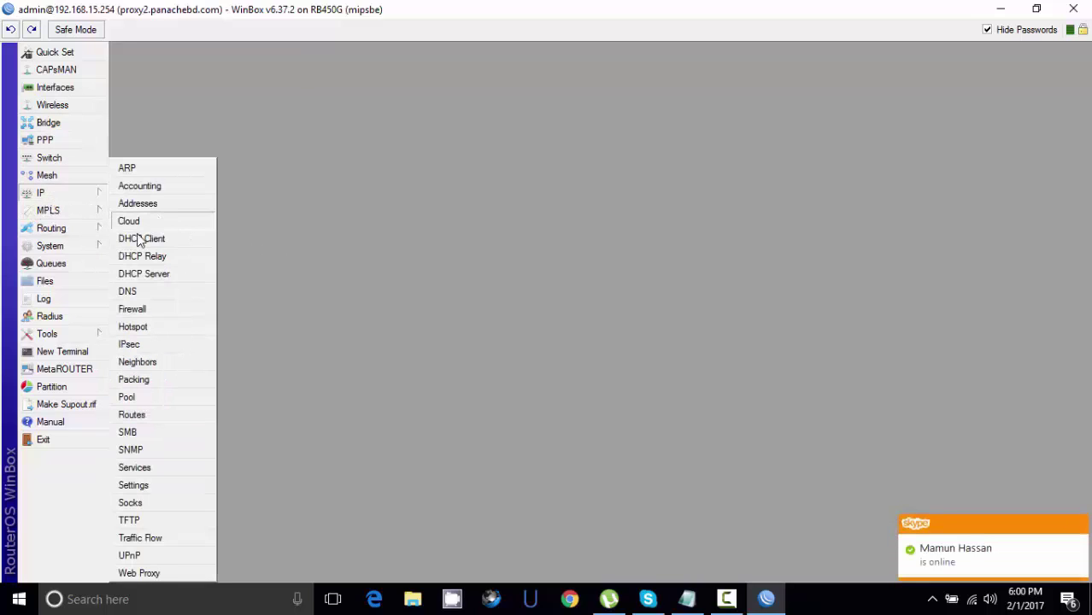
left_click(129, 201)
left_click_drag(585, 186, 381, 114)
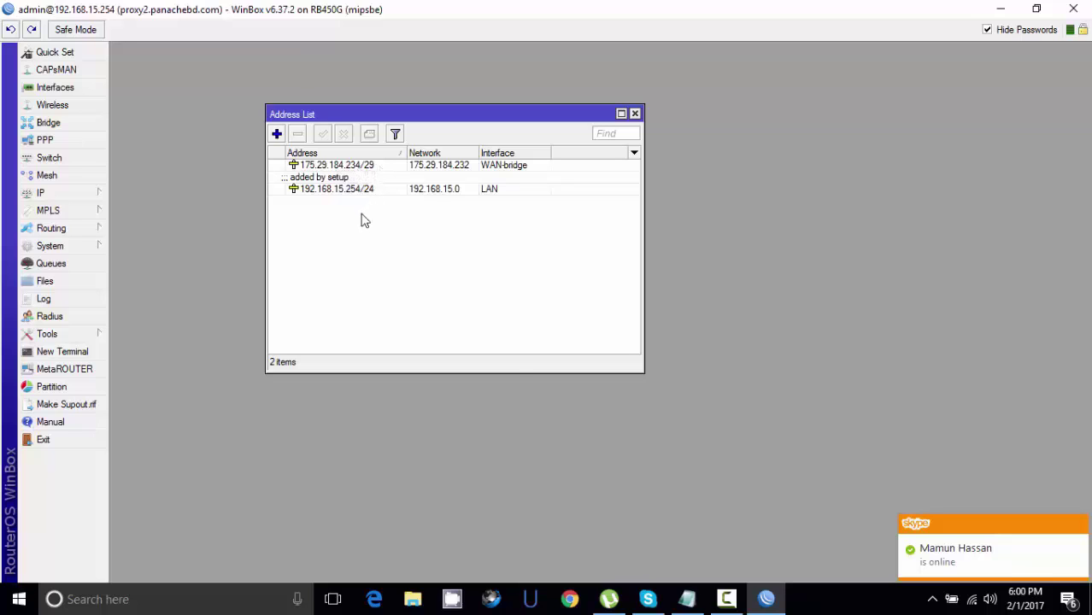
left_click(688, 600)
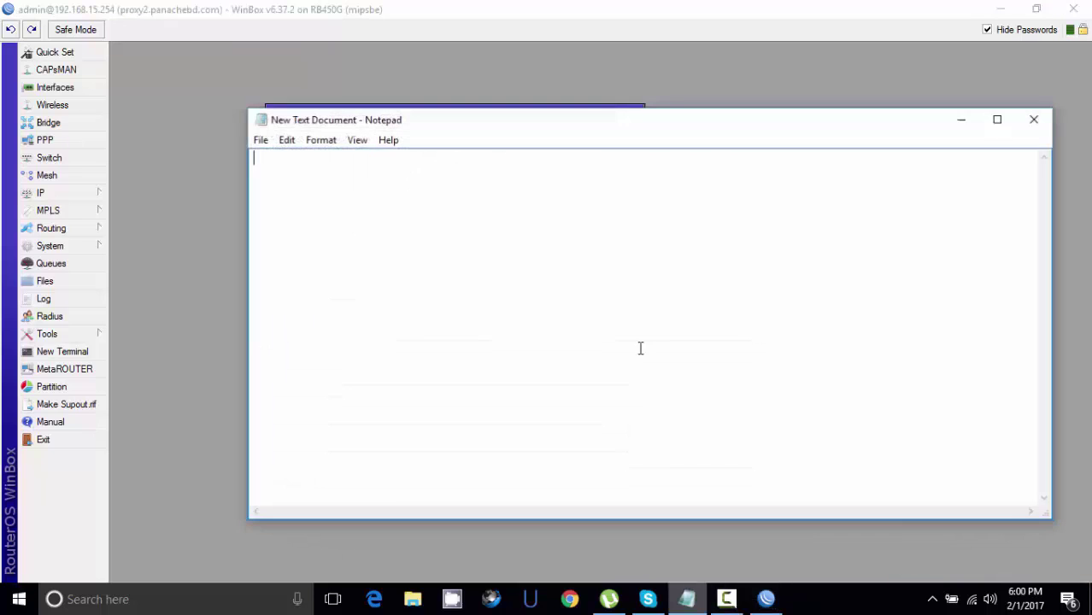
left_click_drag(507, 134, 673, 203)
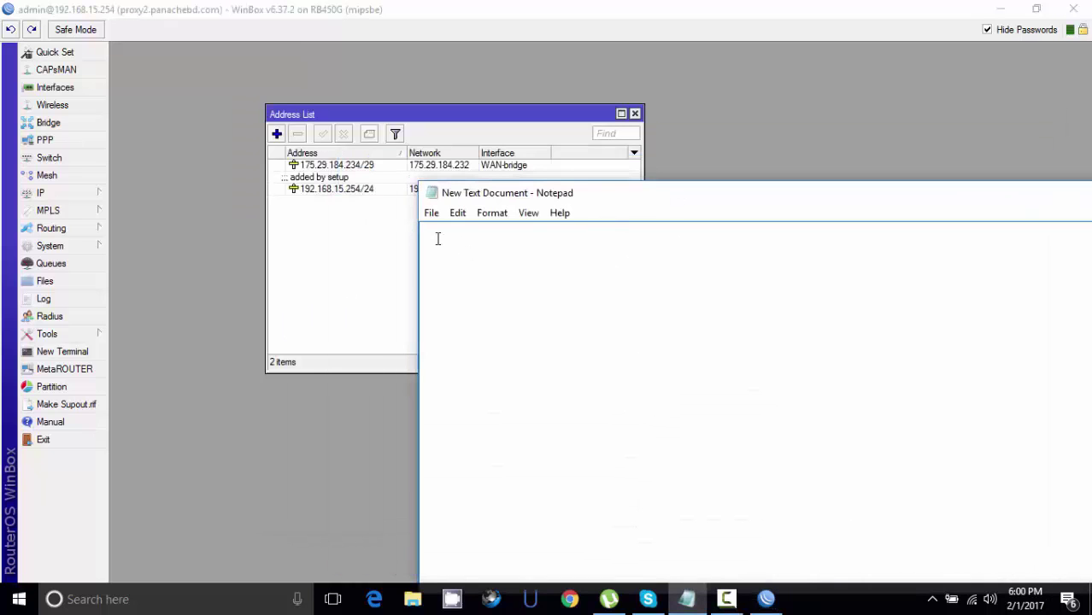
type("175.29.184.234")
left_click_drag(590, 201, 441, 270)
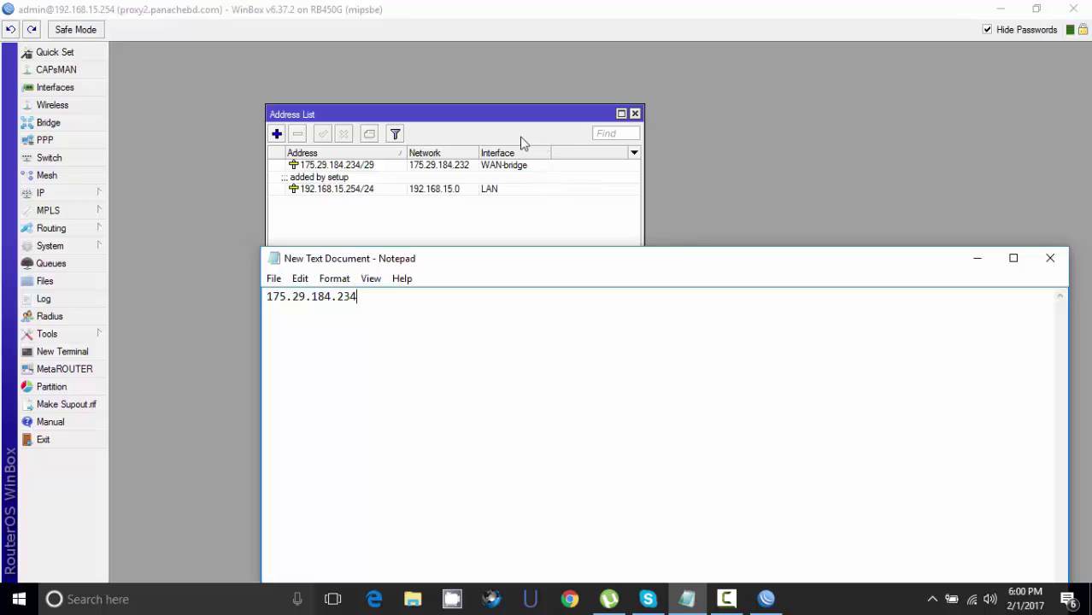
left_click(636, 114)
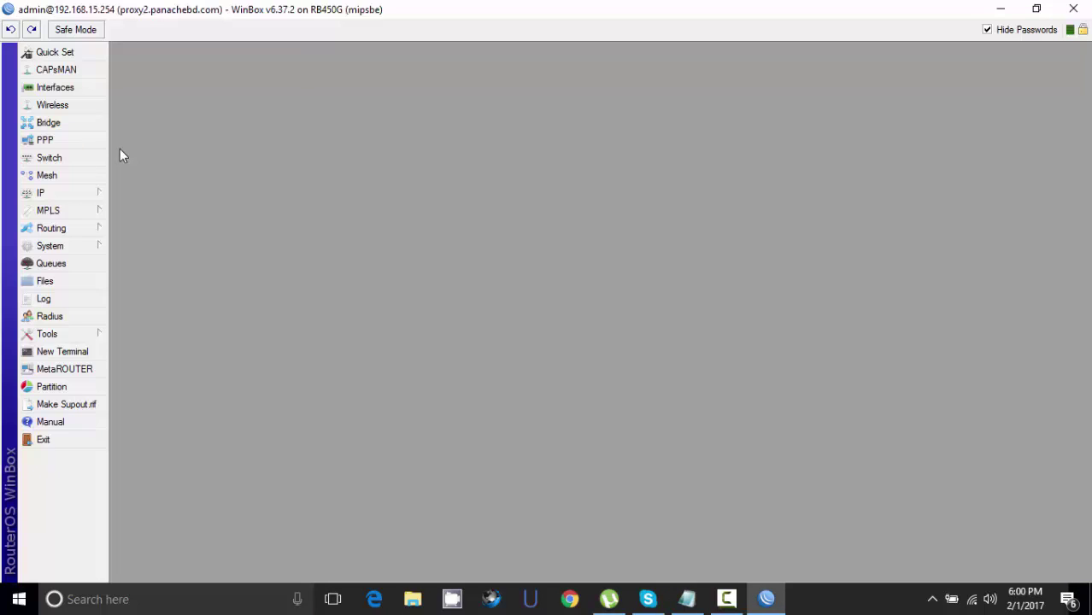
- Relaunch WinBox from the desktop shortcut so the loader reappears
left_click(51, 192)
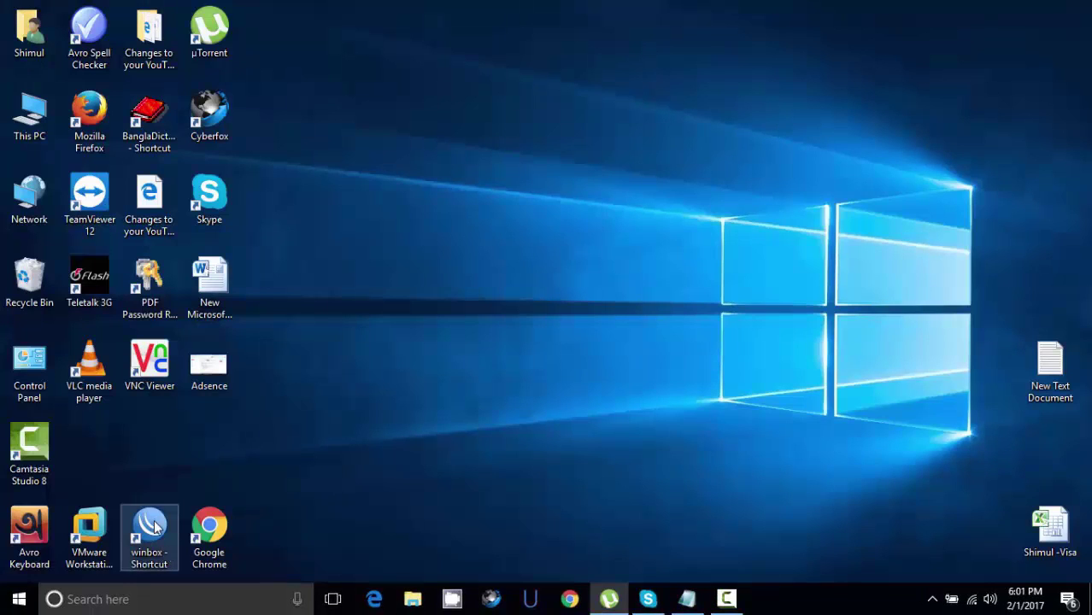
double_click(156, 536)
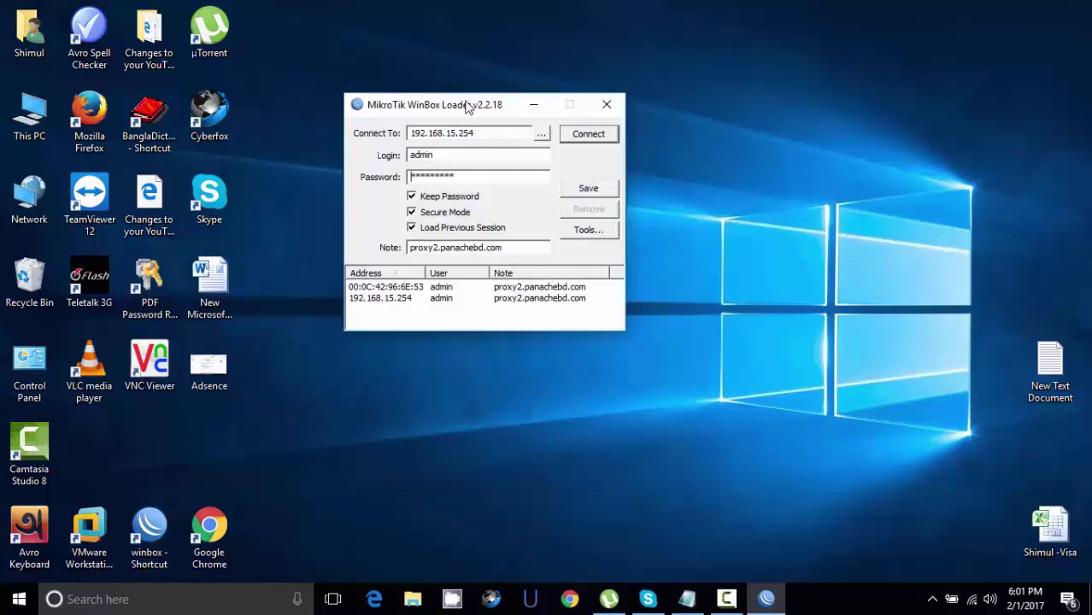
- Log back in to 192.168.15.254, close the Queue List, and show the Firewall NAT rules
left_click_drag(469, 104, 588, 106)
left_click(702, 135)
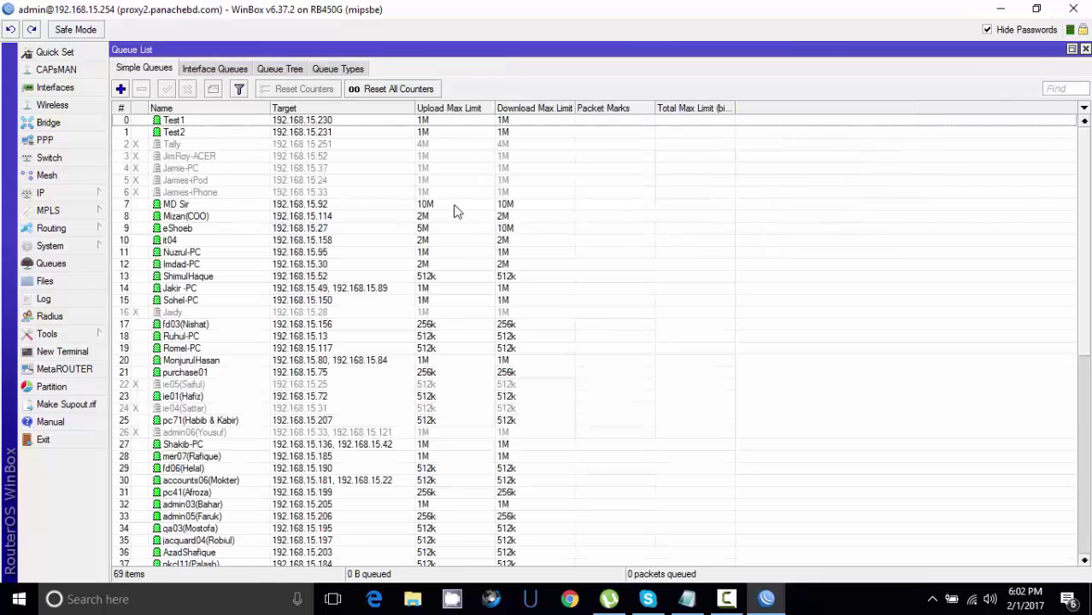
left_click(1085, 48)
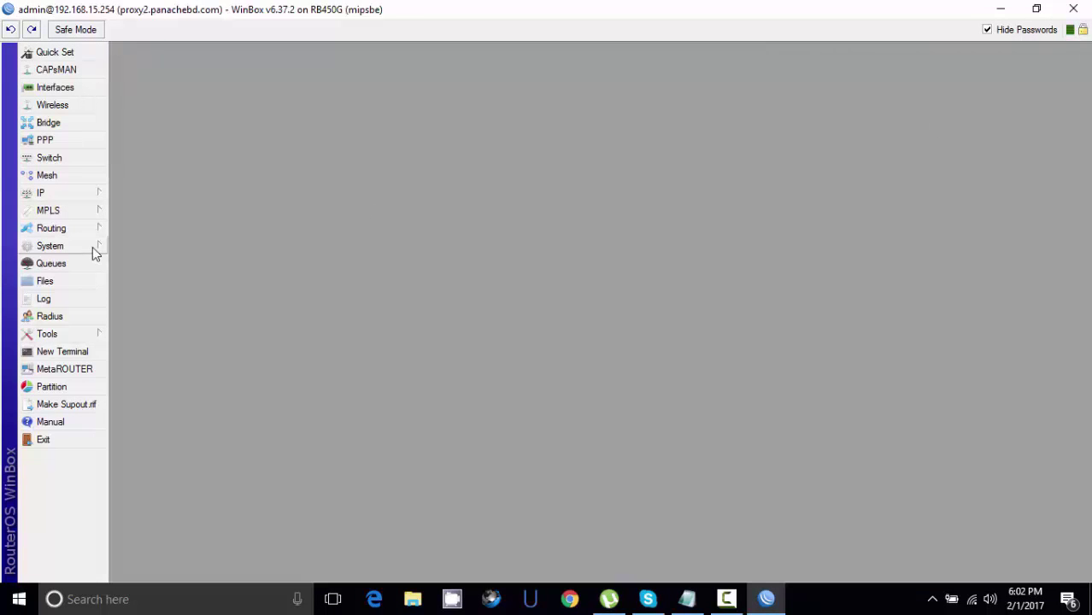
left_click(45, 196)
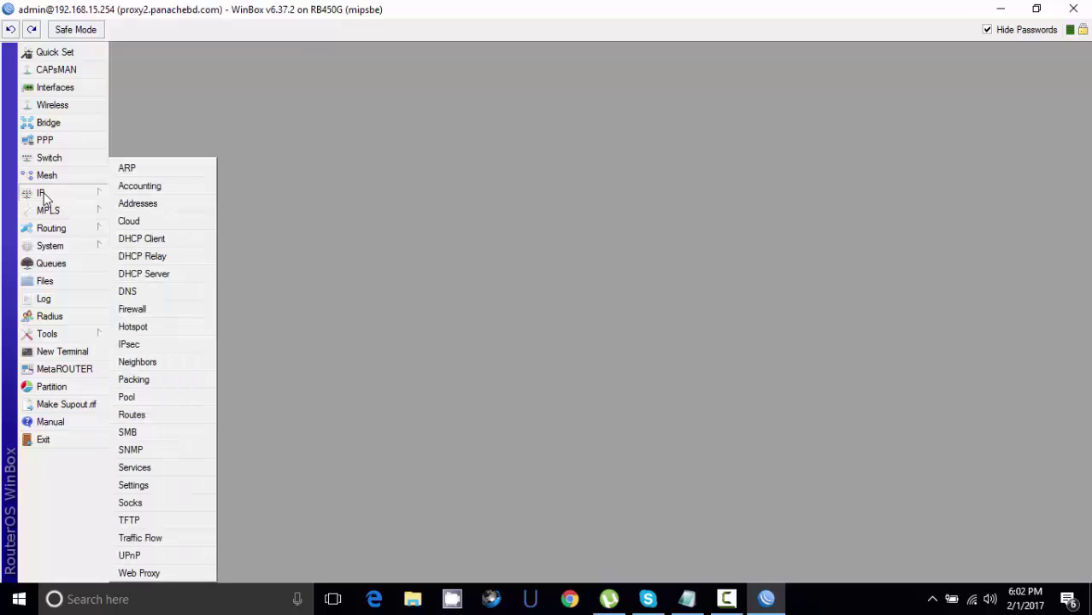
left_click(134, 307)
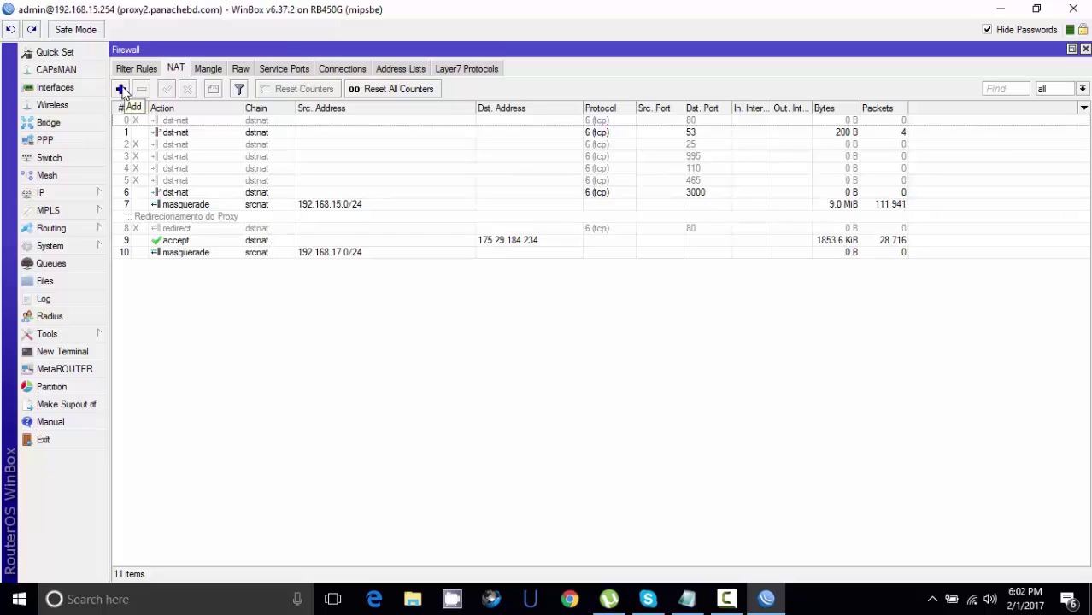
- Add a new NAT rule with chain dstnat, protocol 6 (tcp) and Dst. Port 3389
left_click(121, 90)
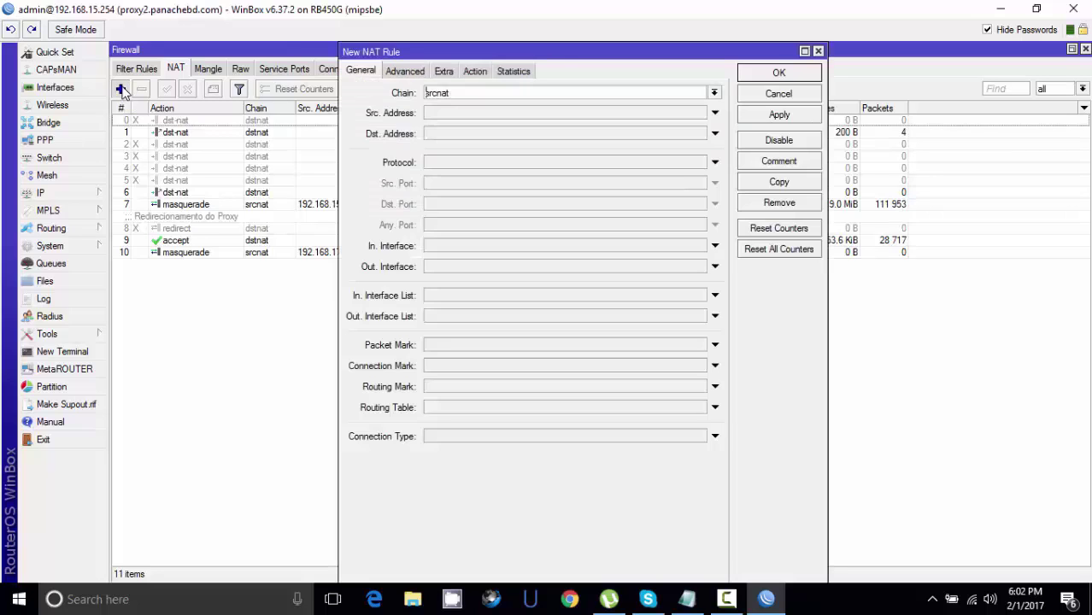
left_click(713, 92)
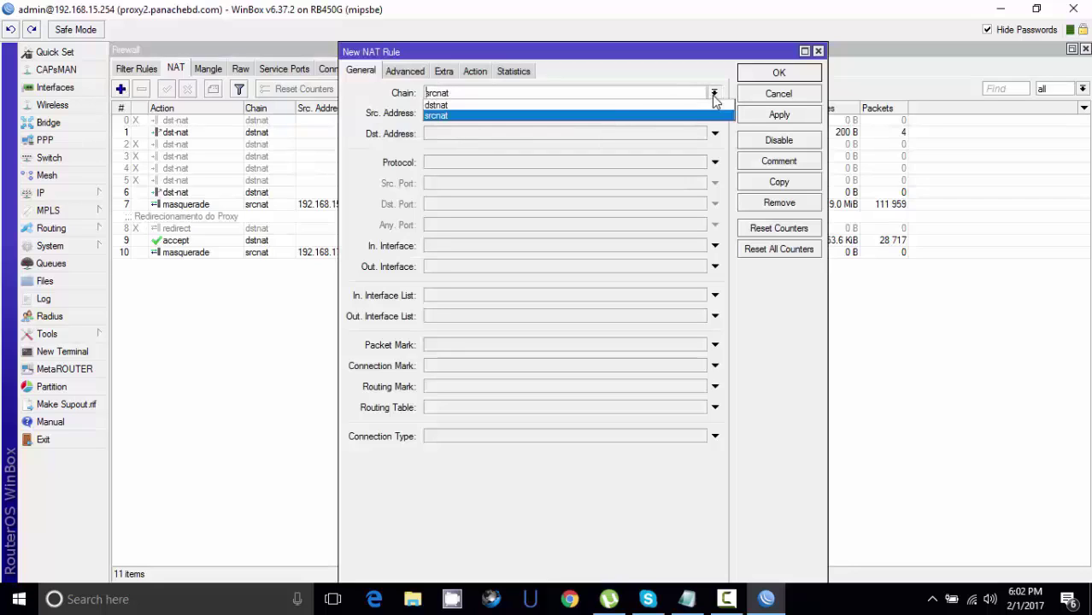
left_click(453, 112)
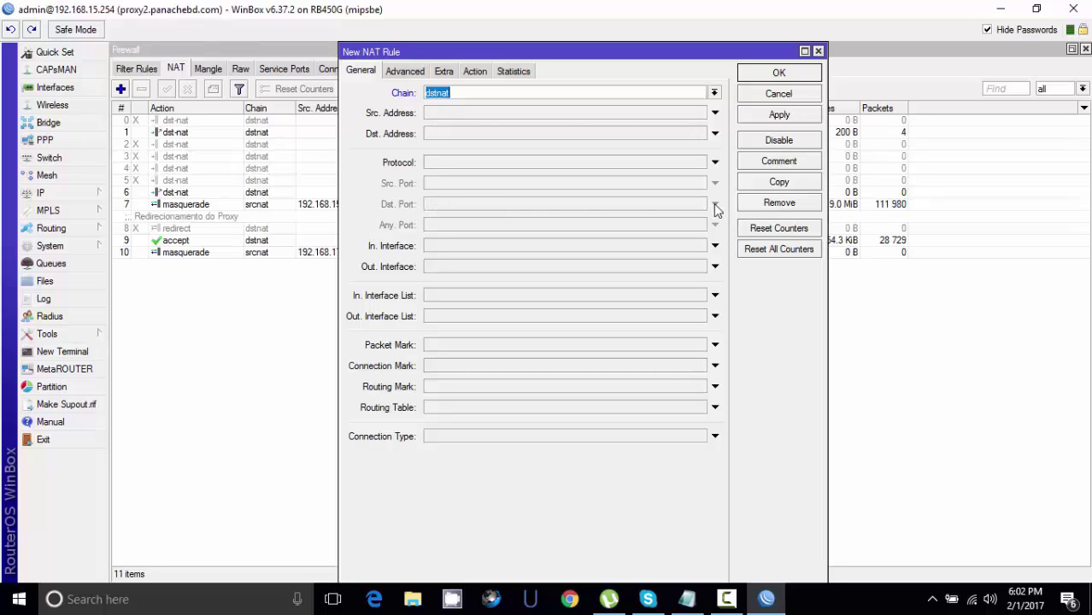
left_click(445, 163)
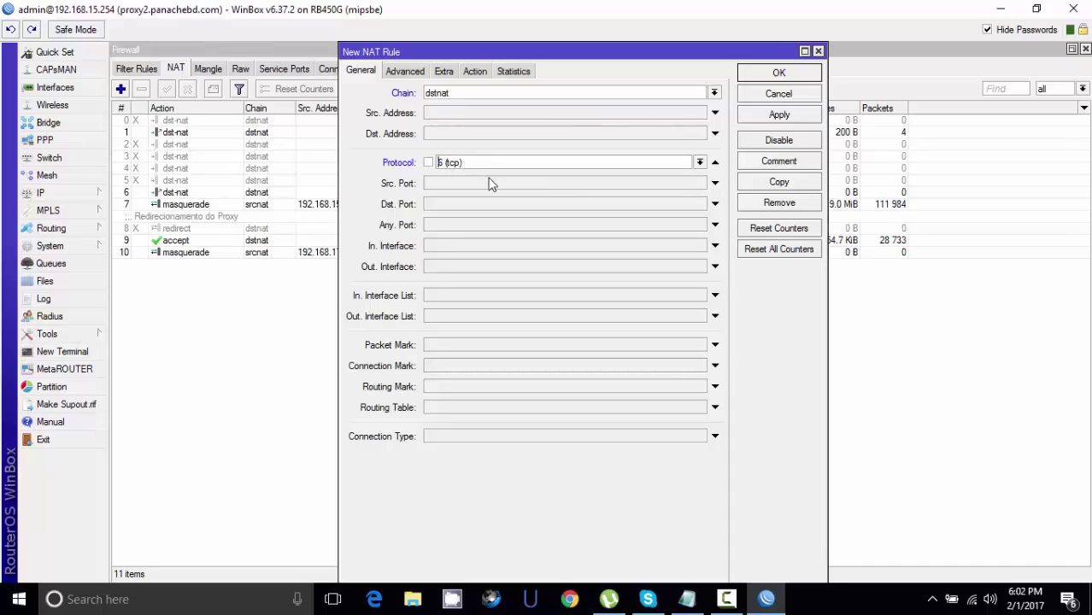
left_click(440, 204)
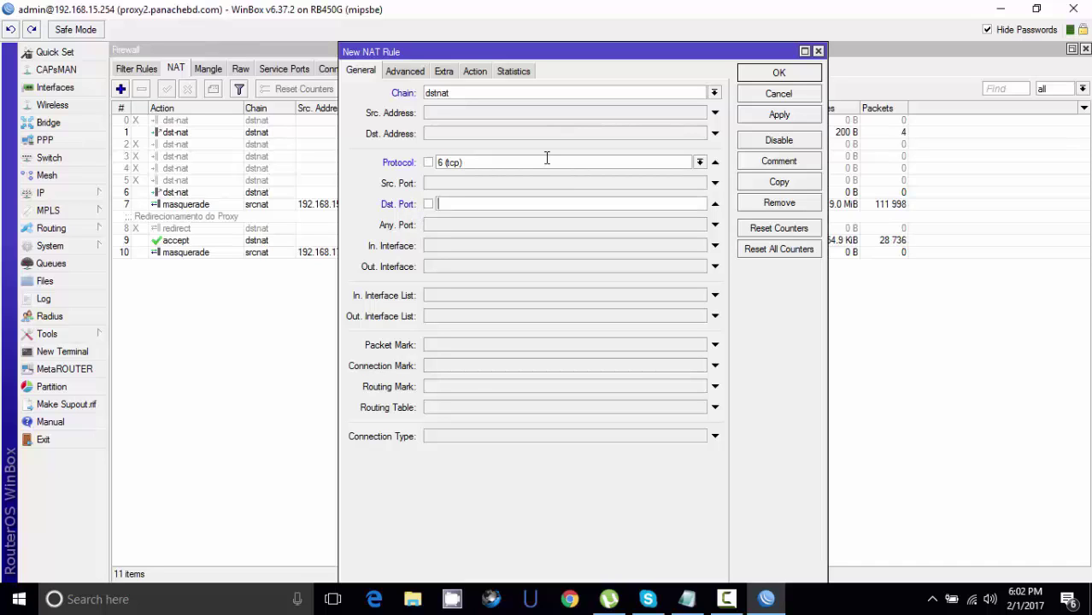
type("3389")
left_click(476, 73)
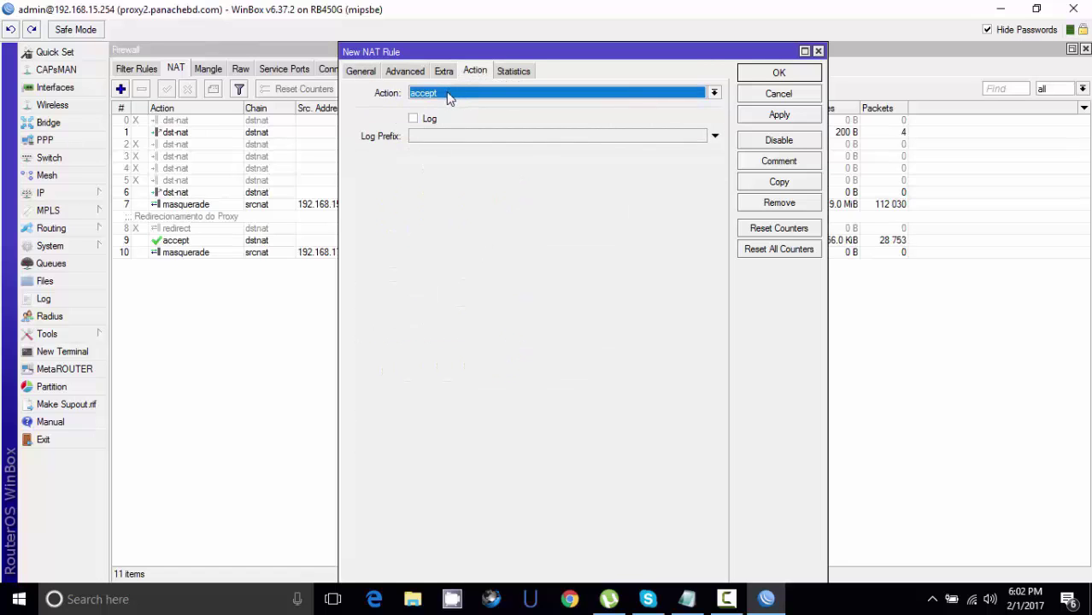
- Set the rule action to dst-nat to 192.168.15.38 port 3389, then apply and close
left_click_drag(457, 51, 432, 41)
left_click(414, 94)
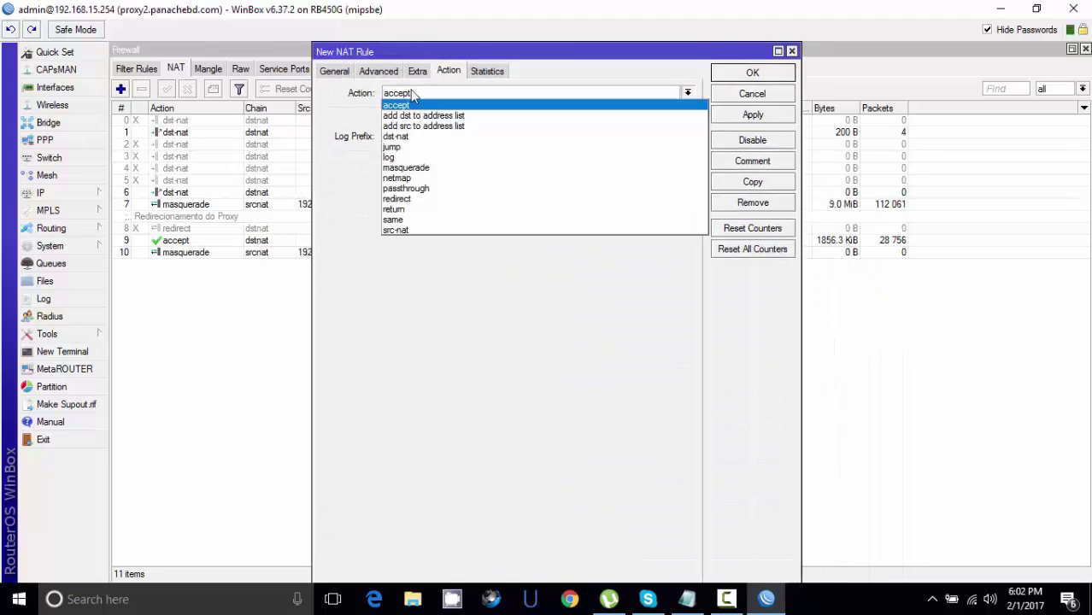
left_click(400, 136)
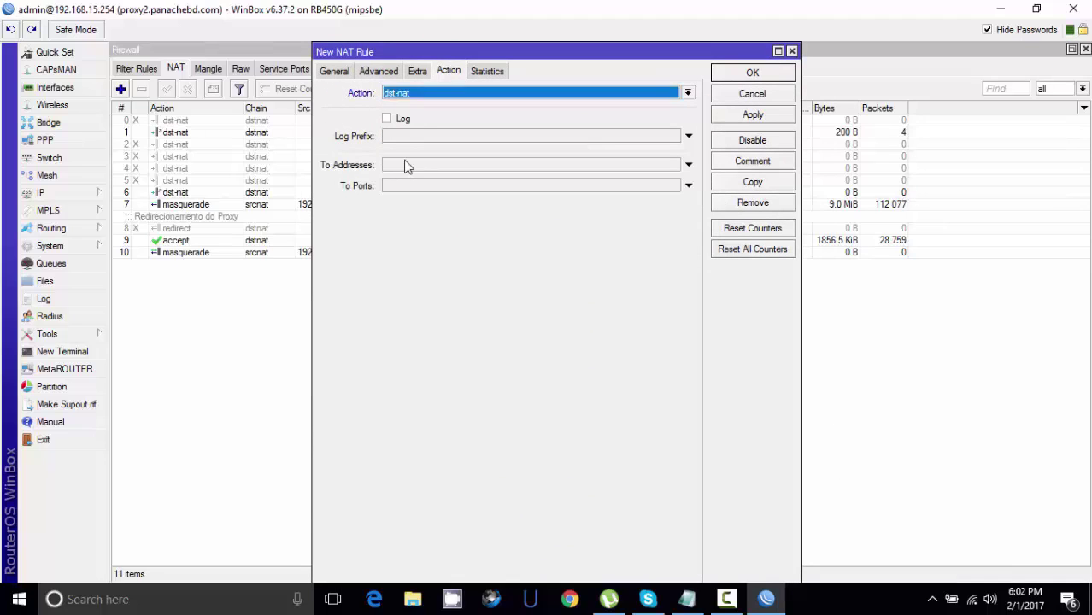
left_click(407, 165)
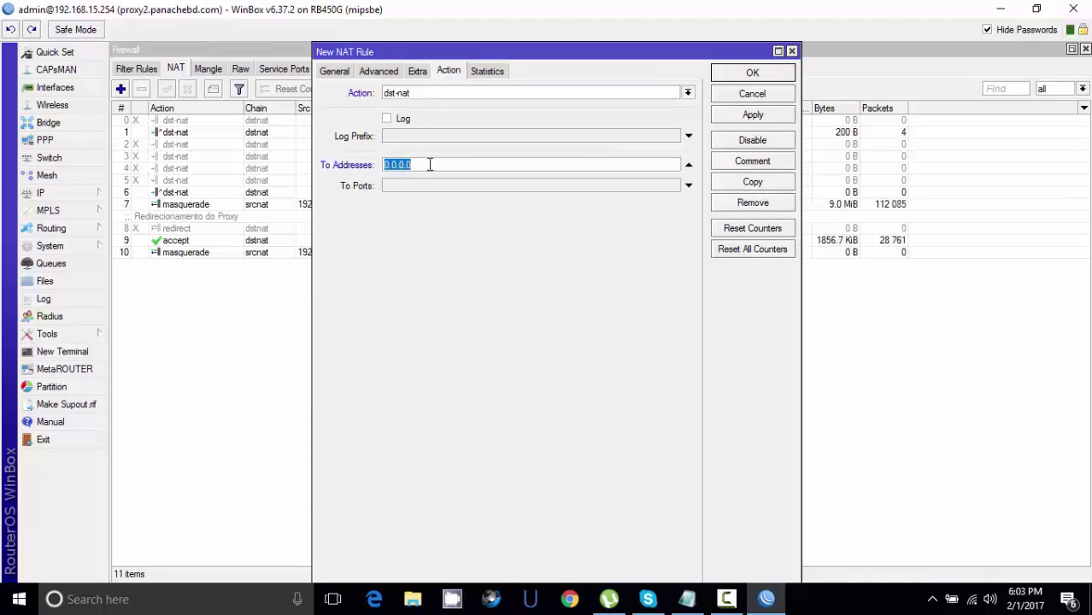
type("192.168.3")
key("BackSpace")
type("15")
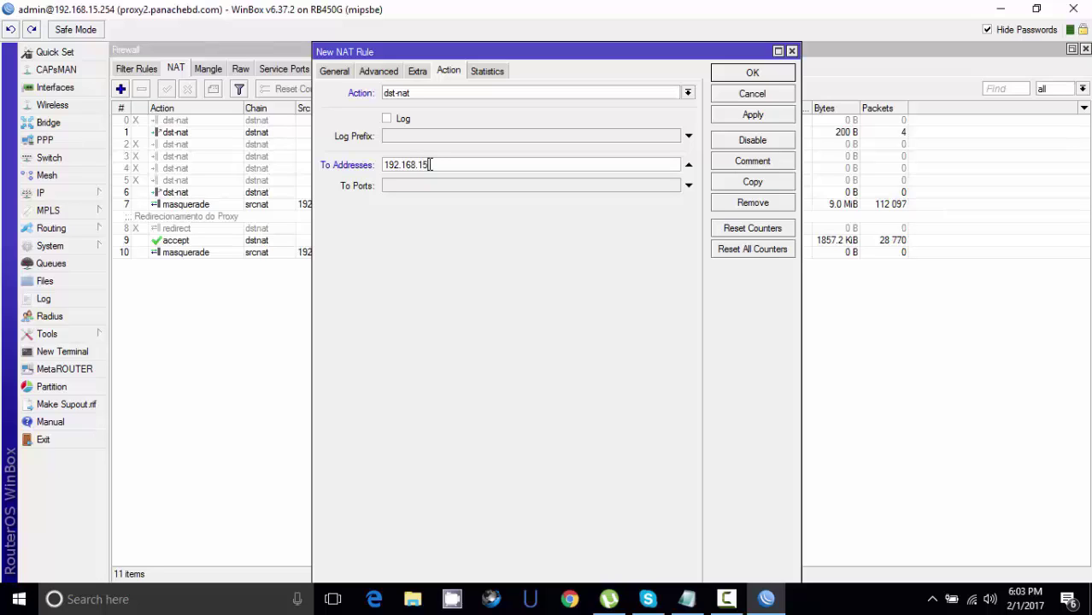
type(".38")
left_click(396, 186)
type("33")
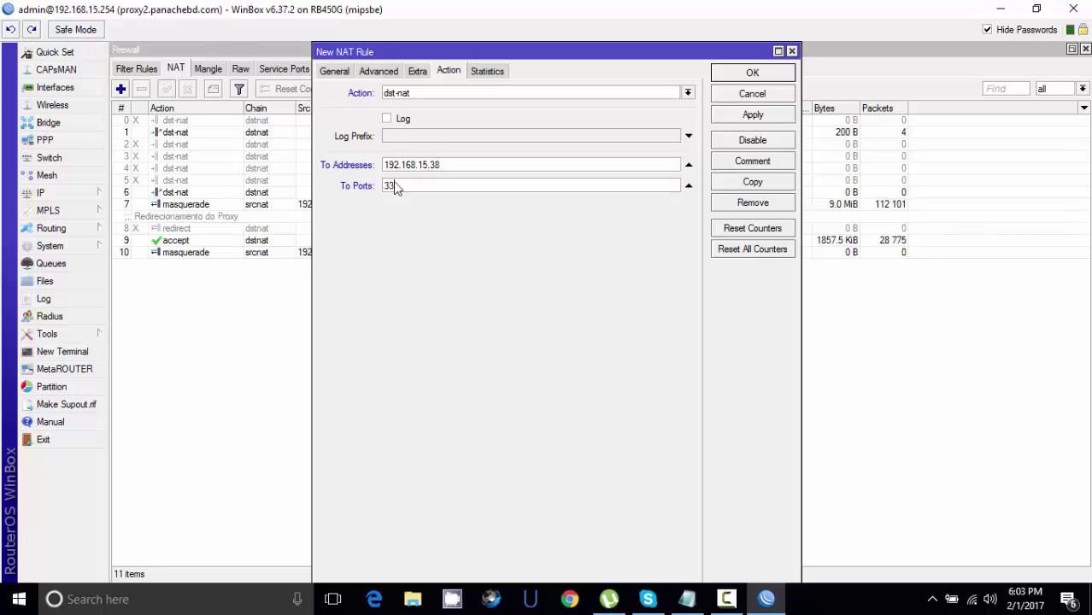
type("89")
left_click(741, 116)
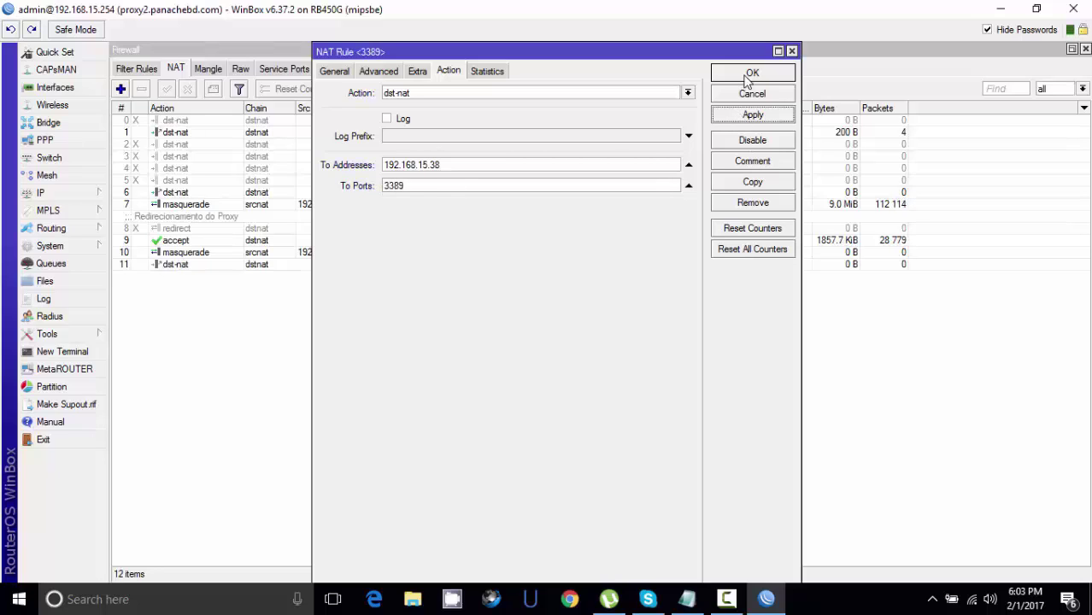
left_click(749, 75)
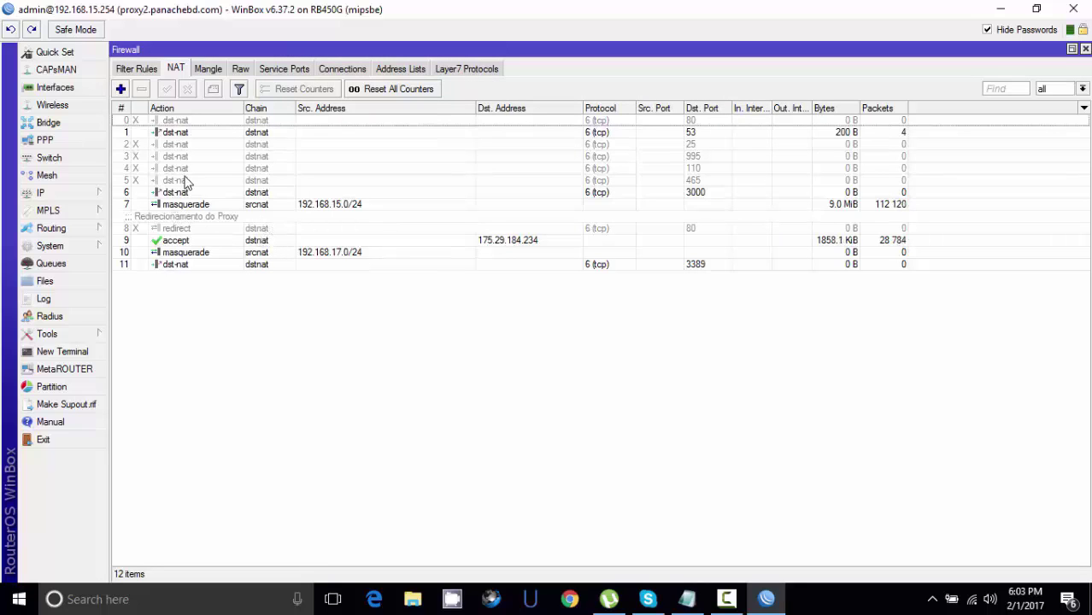
- Drag the port-3389 rule to the top of the NAT list and minimize WinBox
left_click_drag(178, 265, 178, 122)
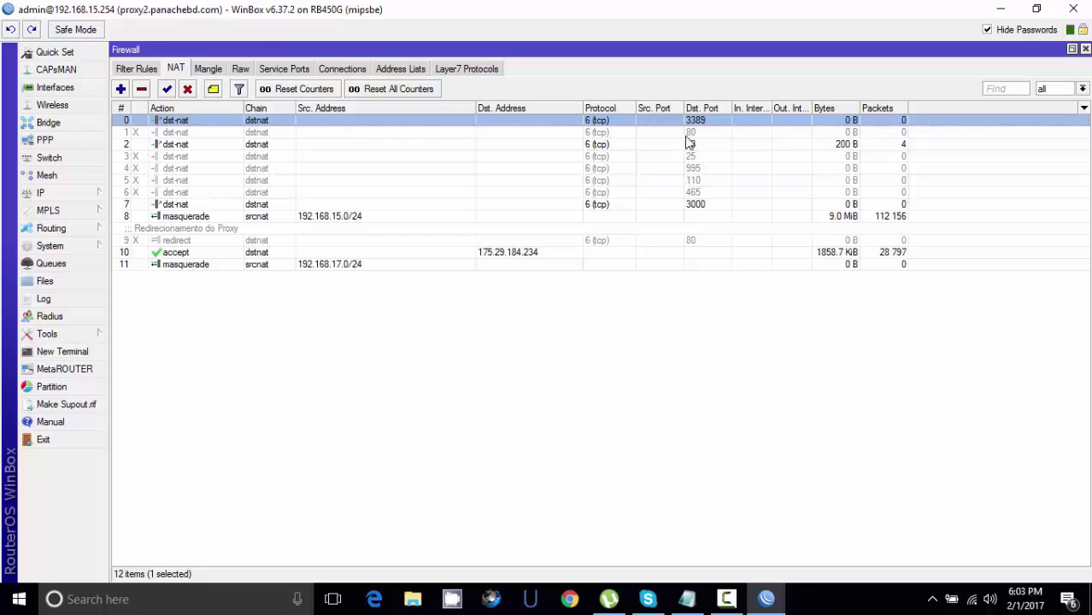
left_click(1002, 10)
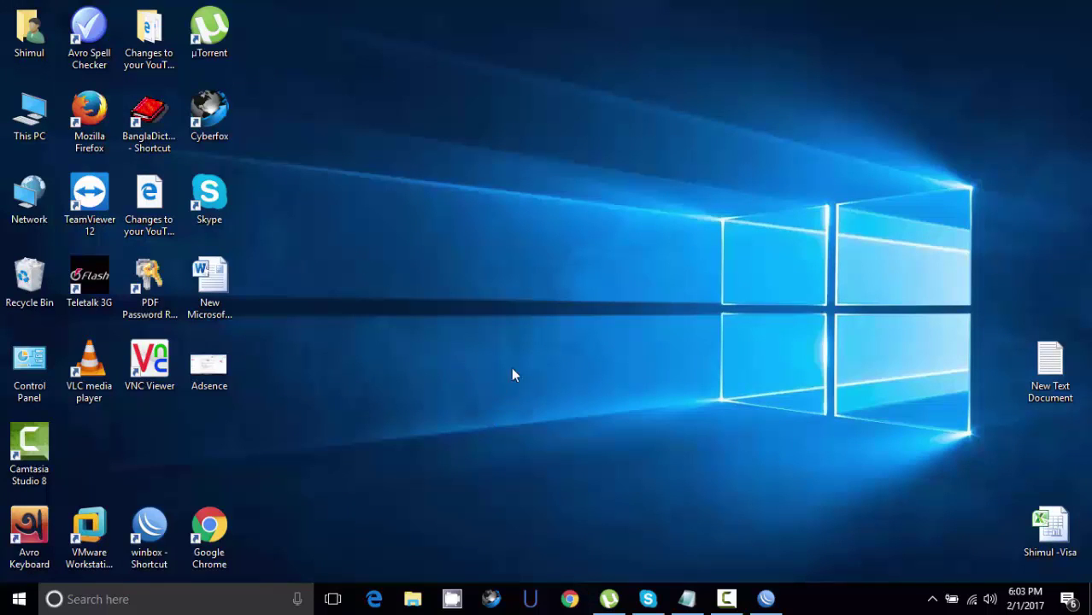
- Launch Remote Desktop Connection by searching 'remo' in the Start menu
left_click(215, 600)
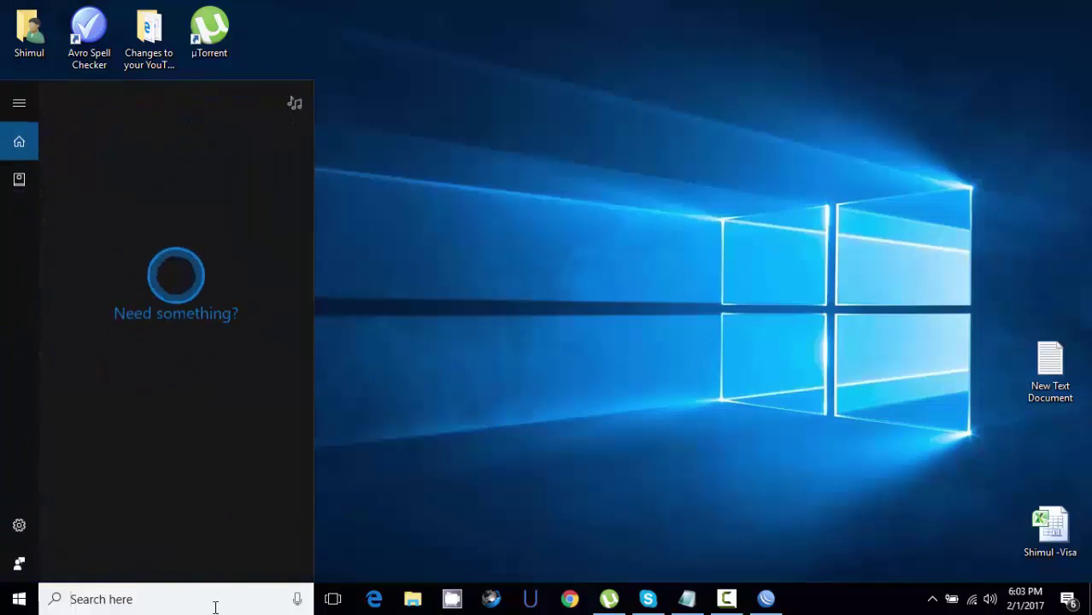
type("remo")
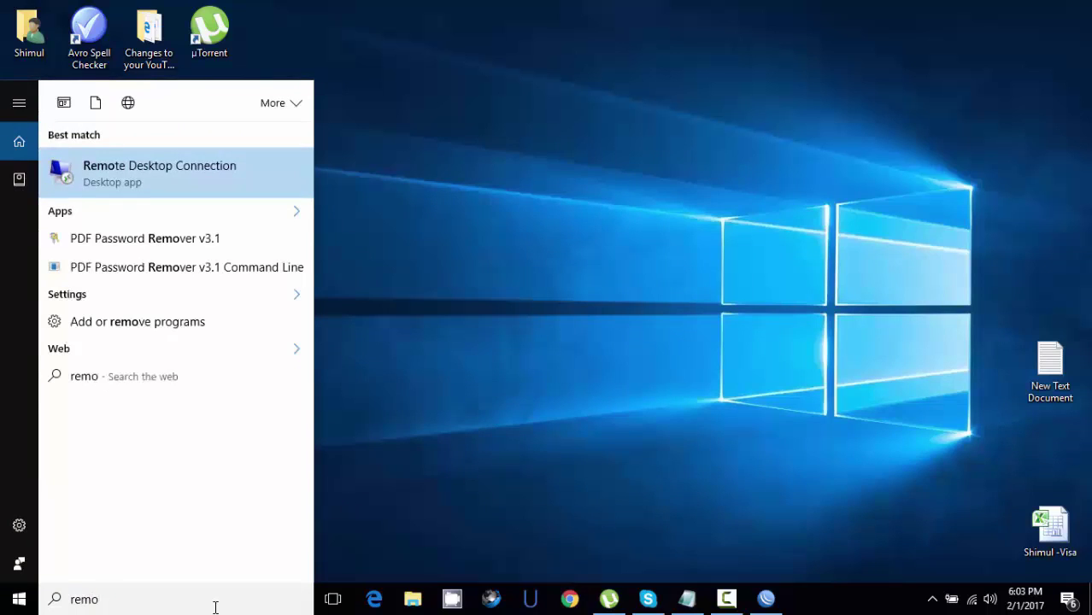
key("Return")
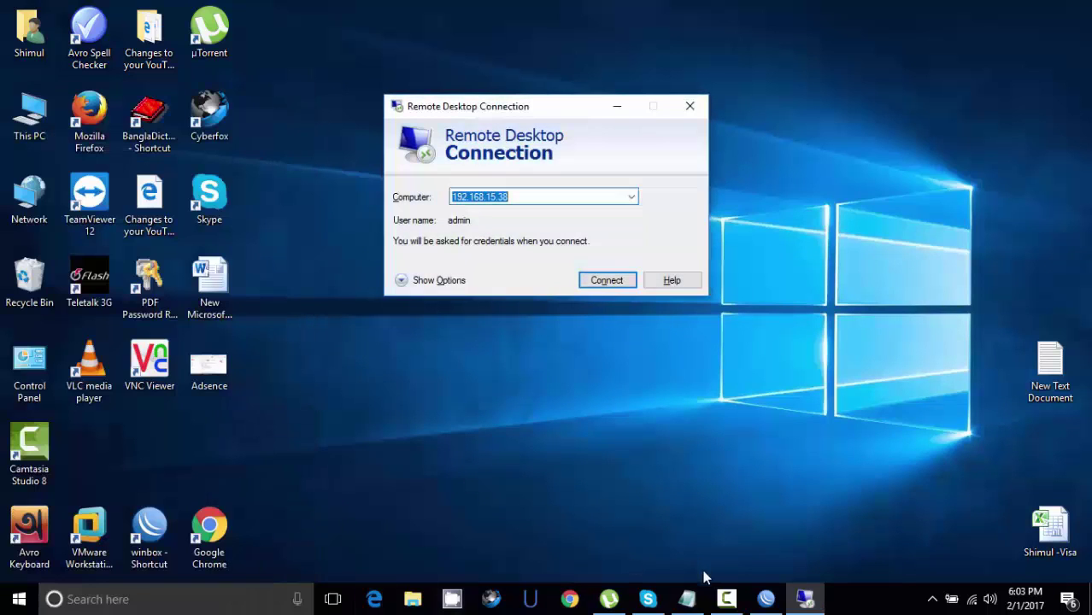
- Copy 175.29.184.234 from Notepad into the Computer field, replacing 192.168.15.38
left_click(686, 599)
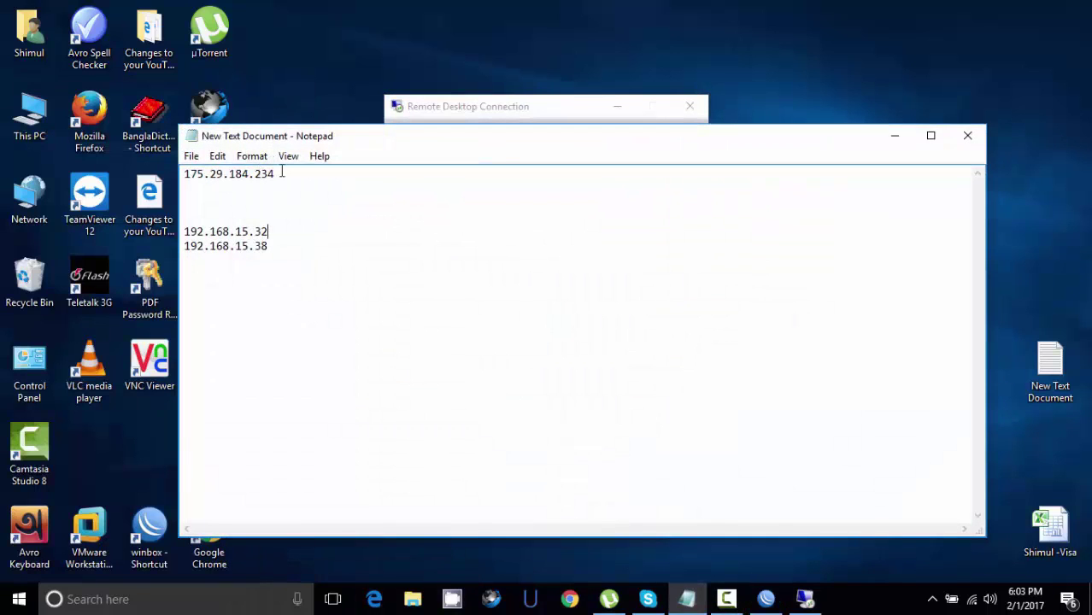
left_click_drag(275, 174, 183, 173)
key("ctrl+c")
left_click(421, 106)
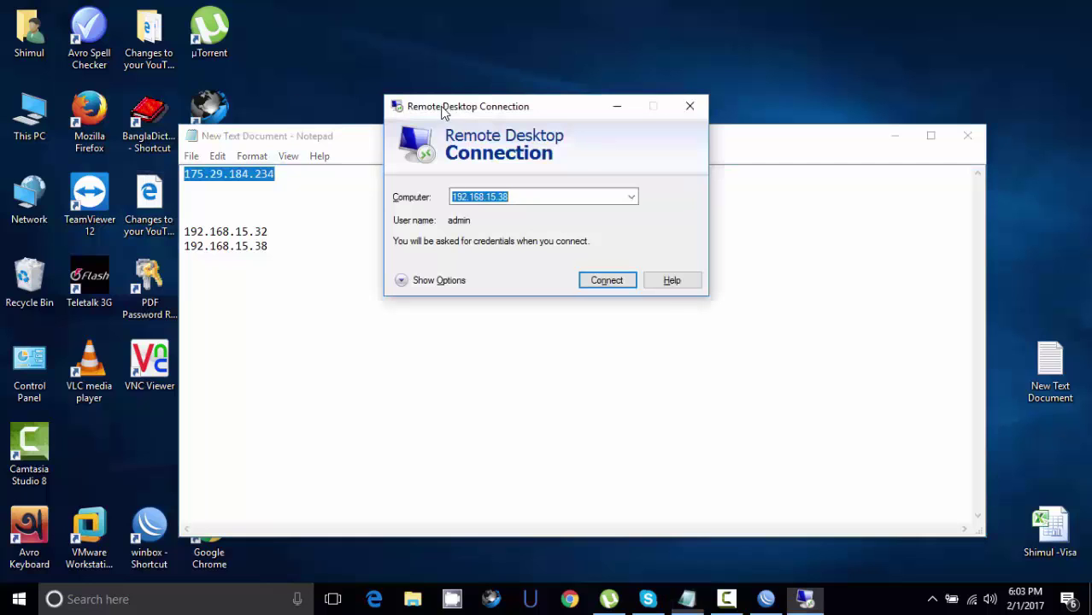
left_click(531, 197)
left_click_drag(531, 197, 387, 199)
key("ctrl+v")
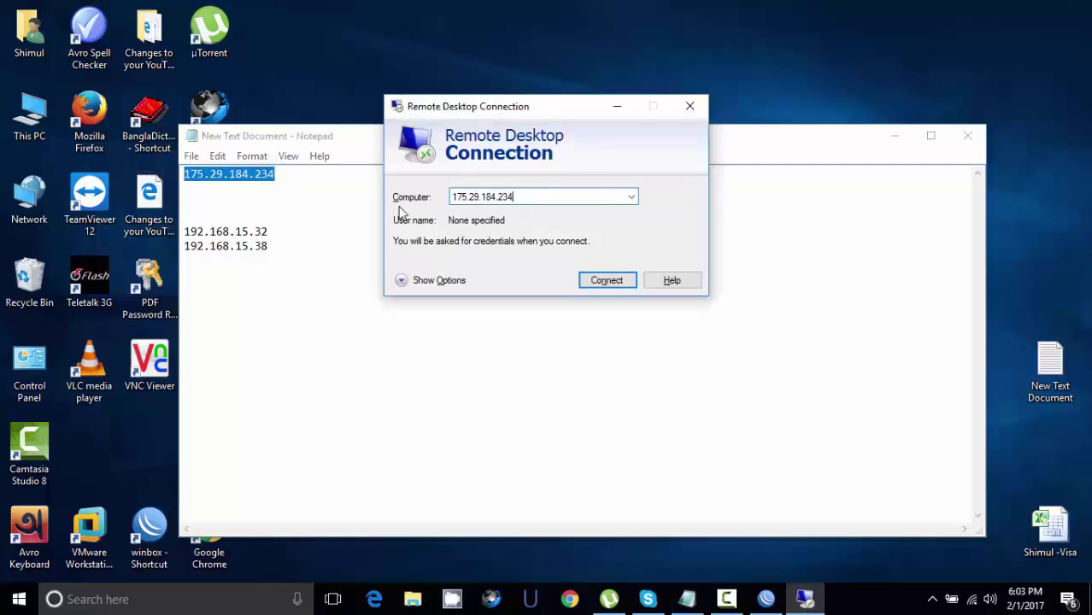
- Connect, sign in with the remote account's username and password, and accept the certificate
left_click(606, 280)
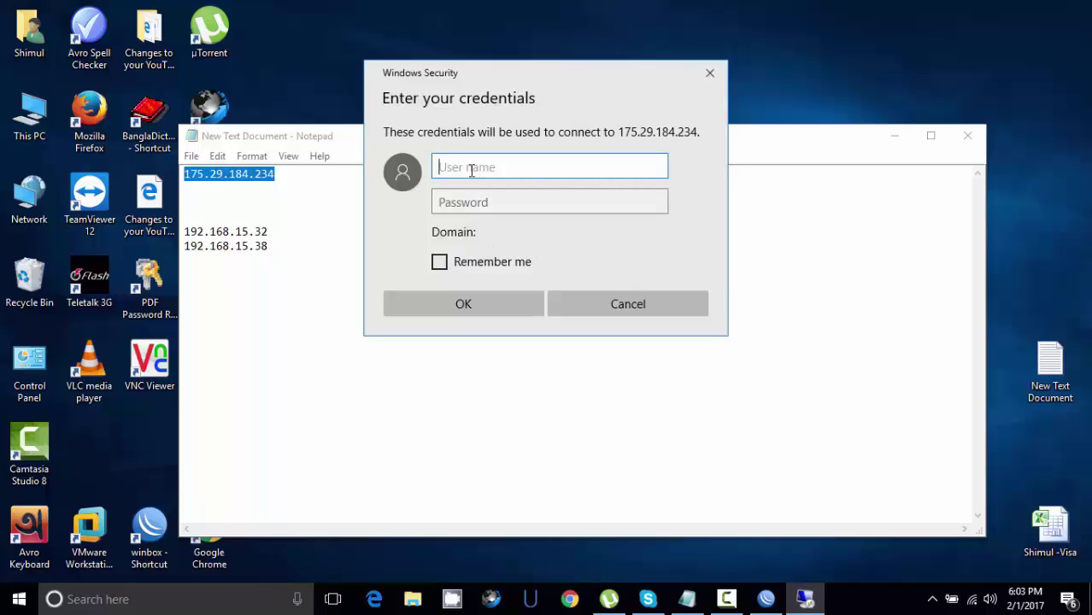
type("admin")
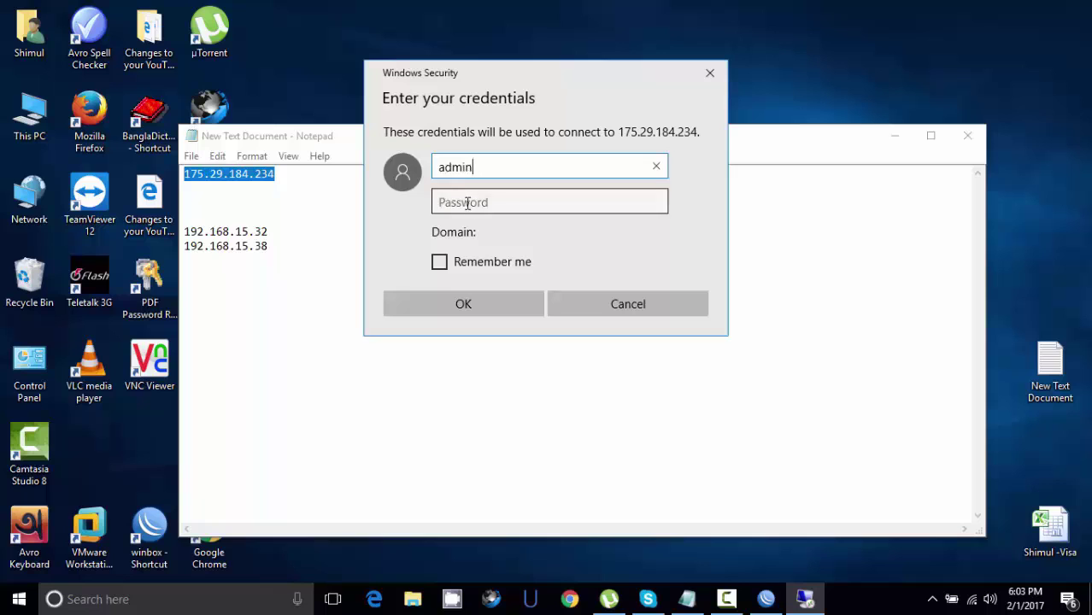
left_click(466, 205)
type("•••")
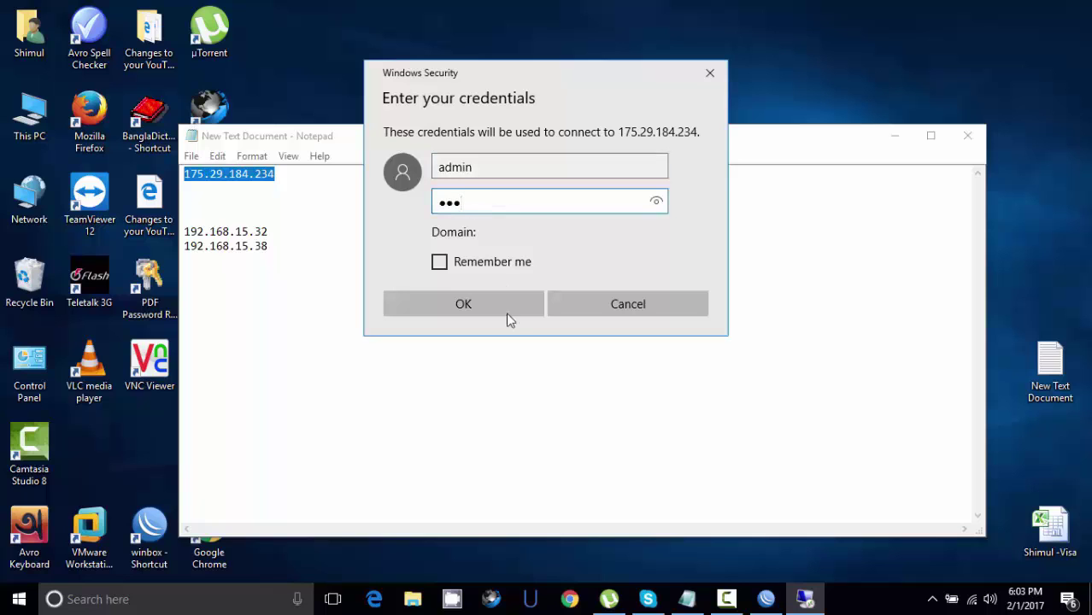
left_click(488, 300)
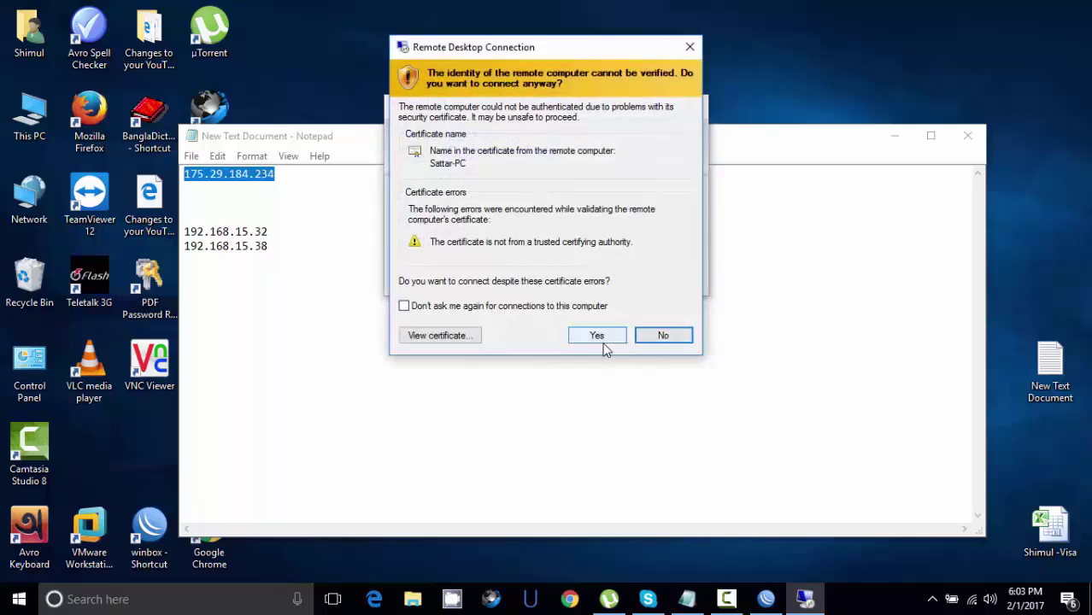
left_click(600, 336)
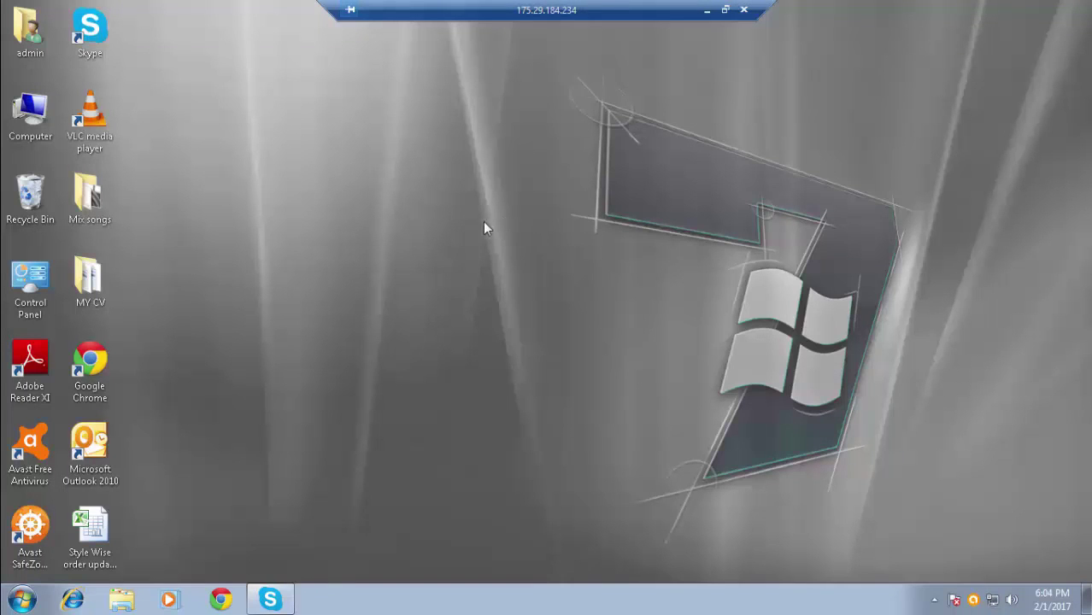
- Disconnect the remote session and return to the Notepad notes
left_click(743, 12)
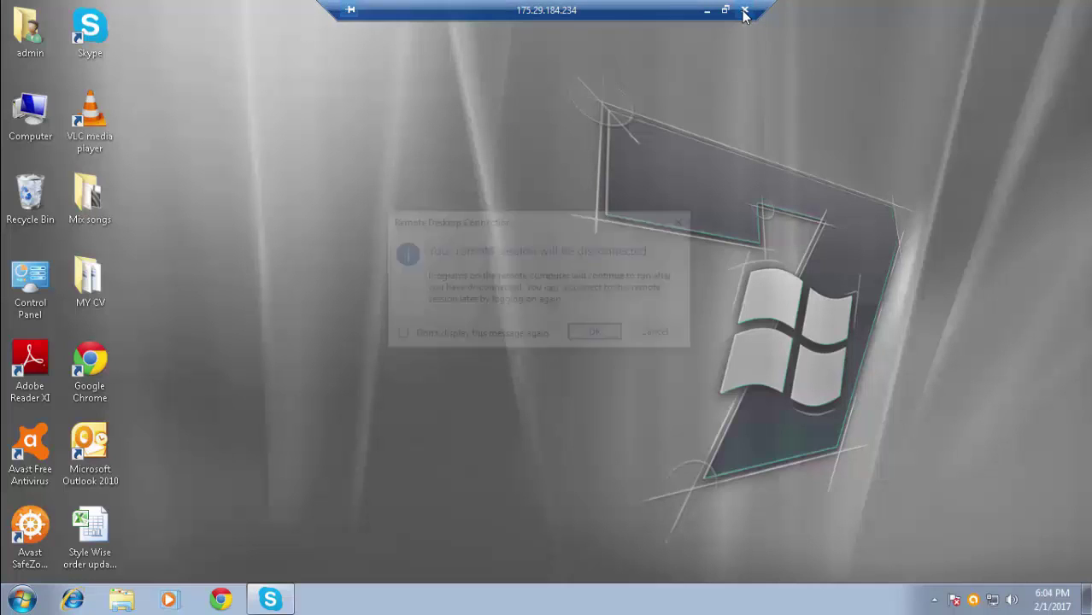
left_click(582, 335)
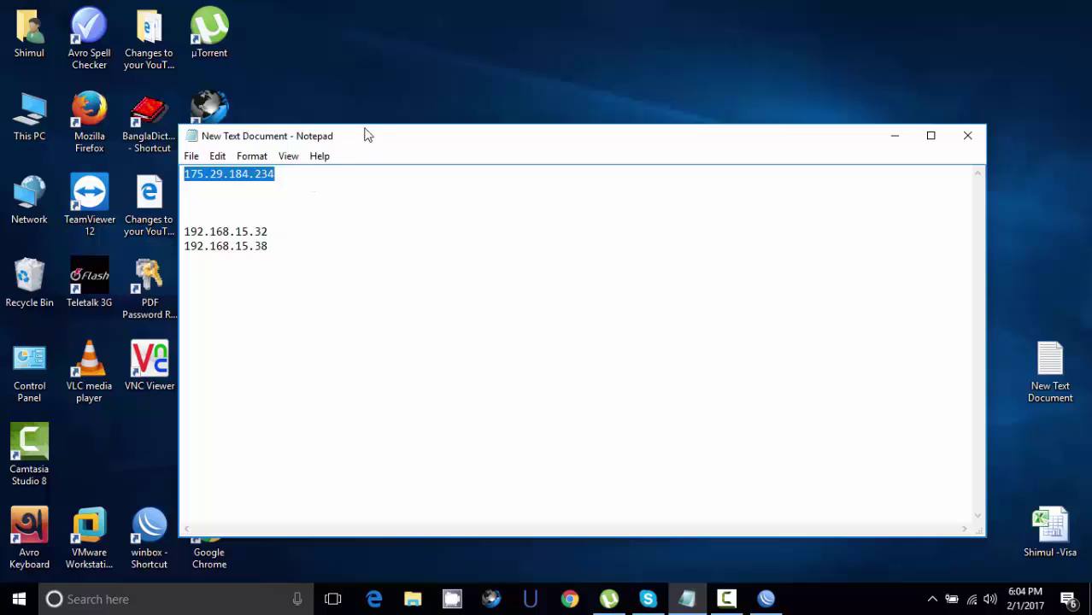
left_click_drag(366, 135, 372, 105)
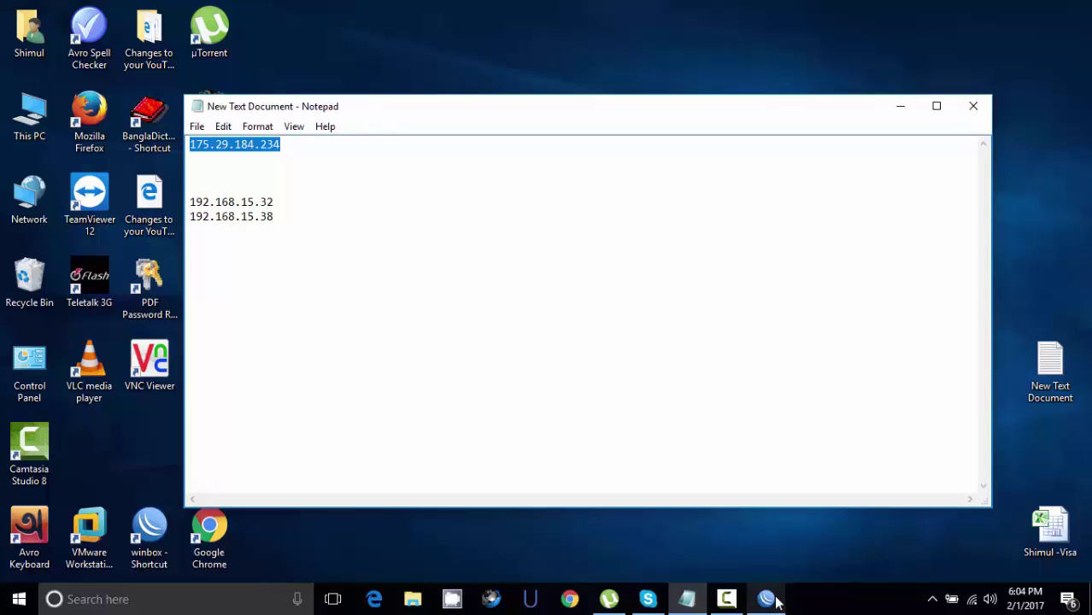
- Edit NAT rule 0 and change its Dst. Port from 3389 to 1000
left_click(754, 523)
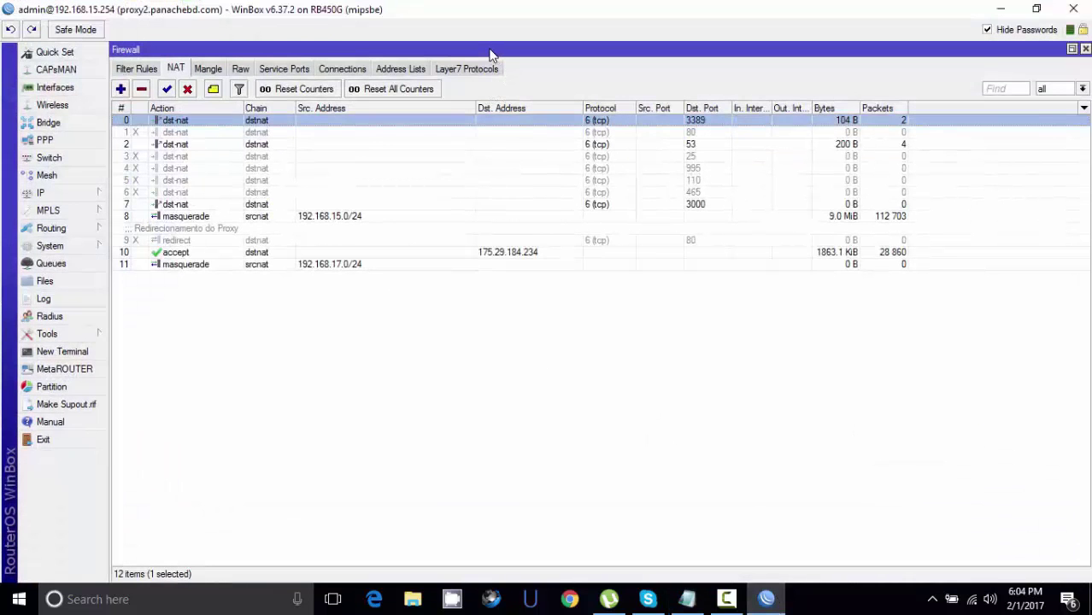
double_click(178, 121)
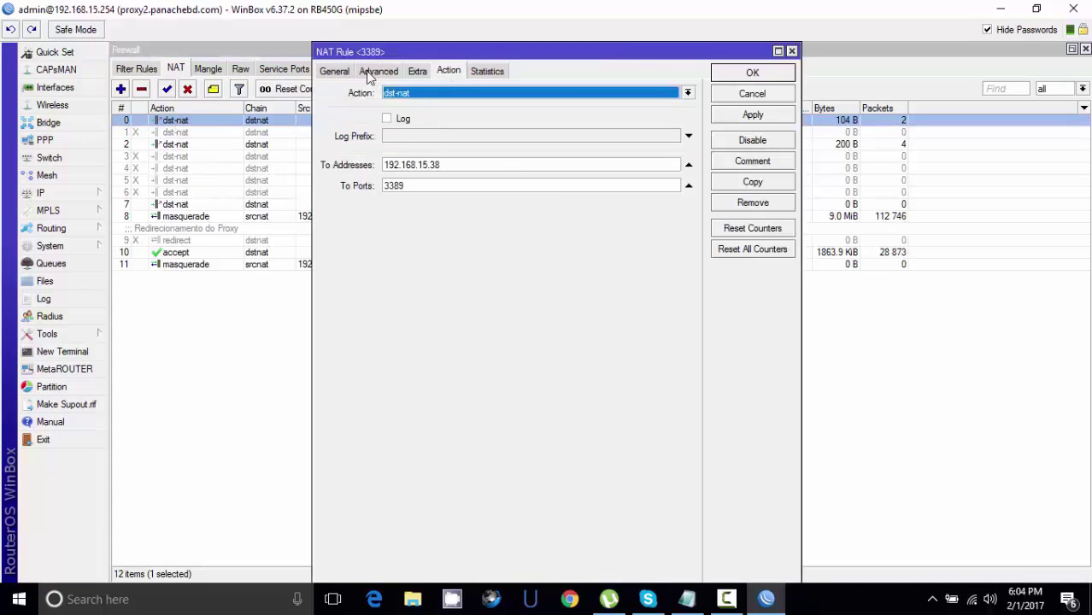
left_click(334, 72)
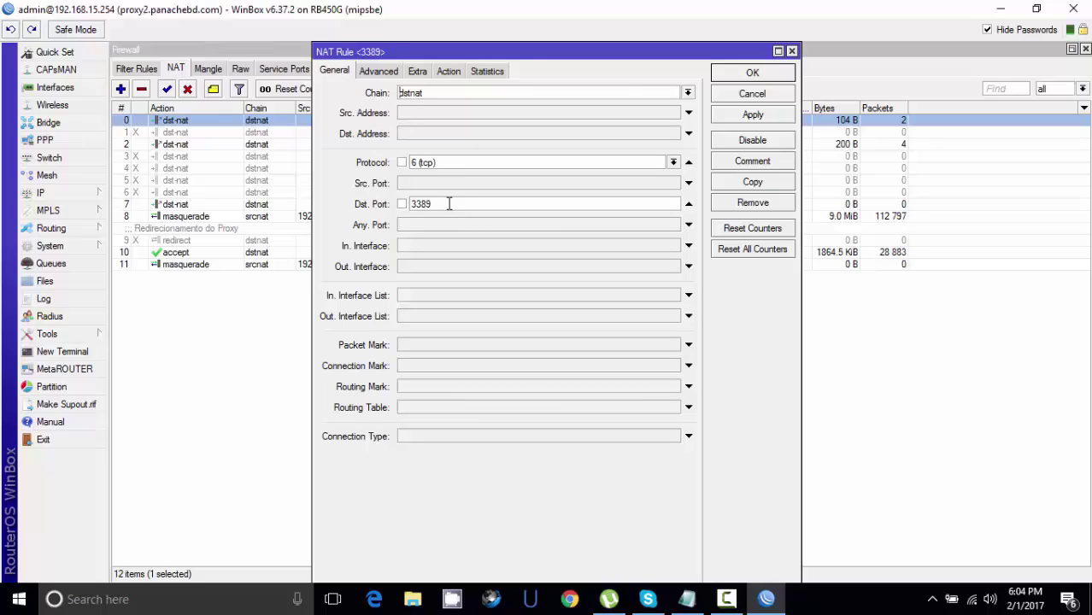
left_click_drag(449, 204, 357, 206)
type("1000")
- Save the port 1000 rule, duplicate it, and point the copy at 192.168.15.32
left_click(454, 204)
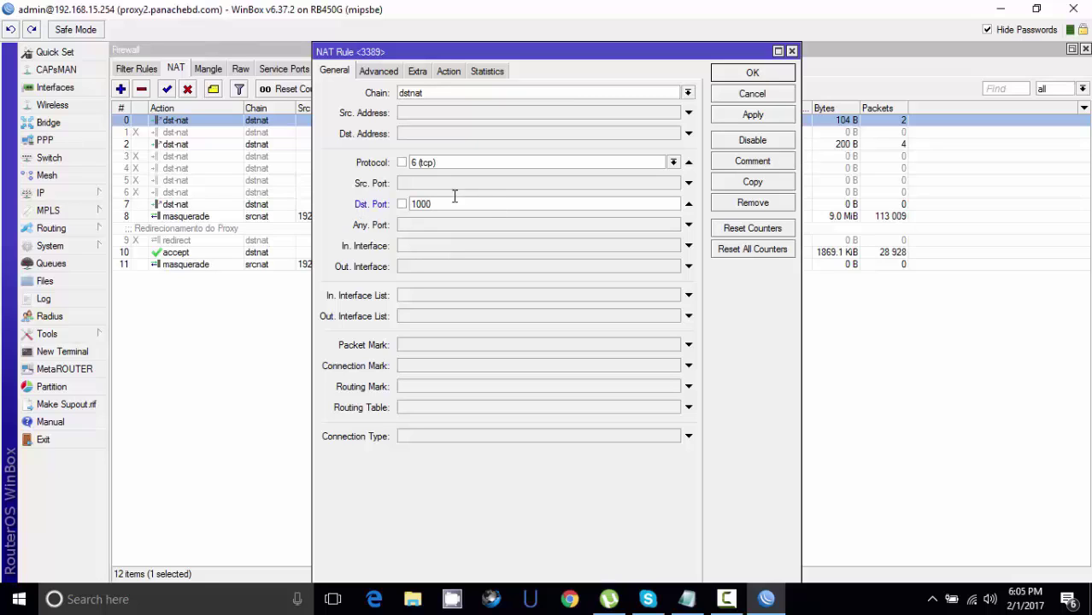
left_click(747, 117)
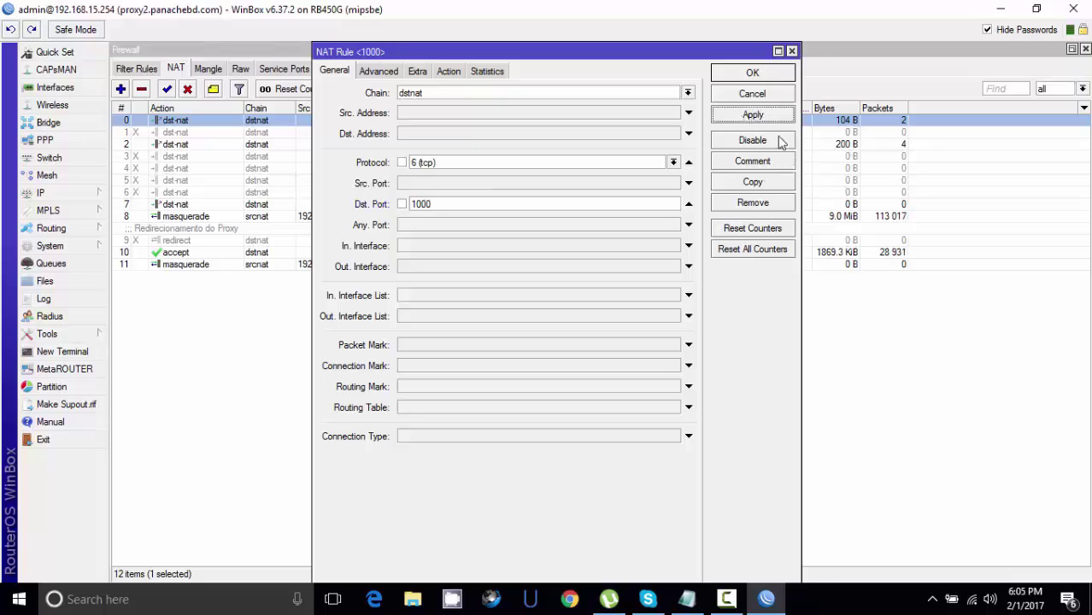
left_click(752, 182)
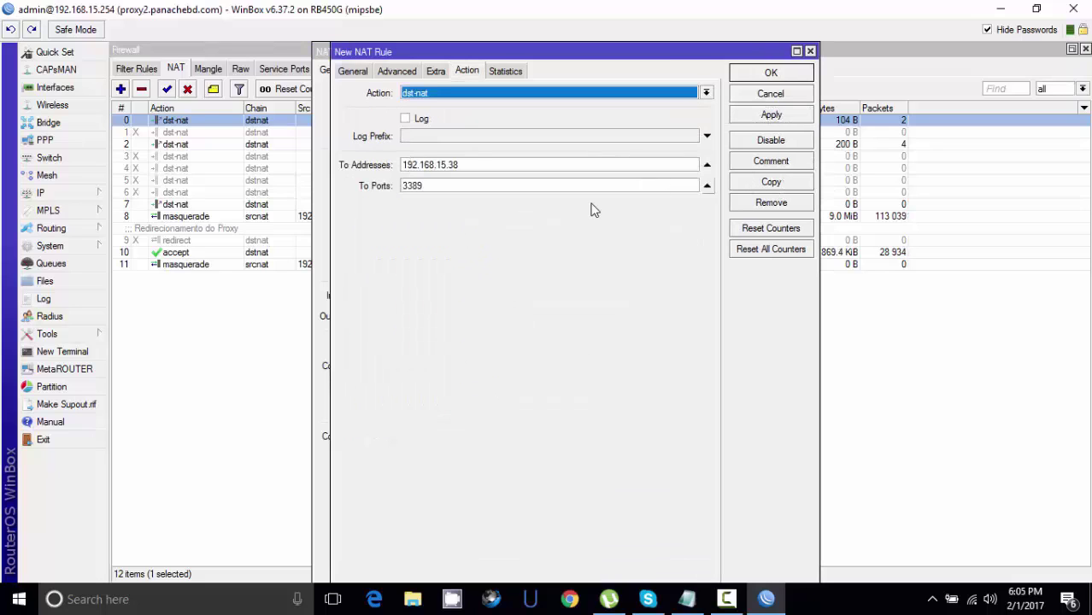
left_click(466, 164)
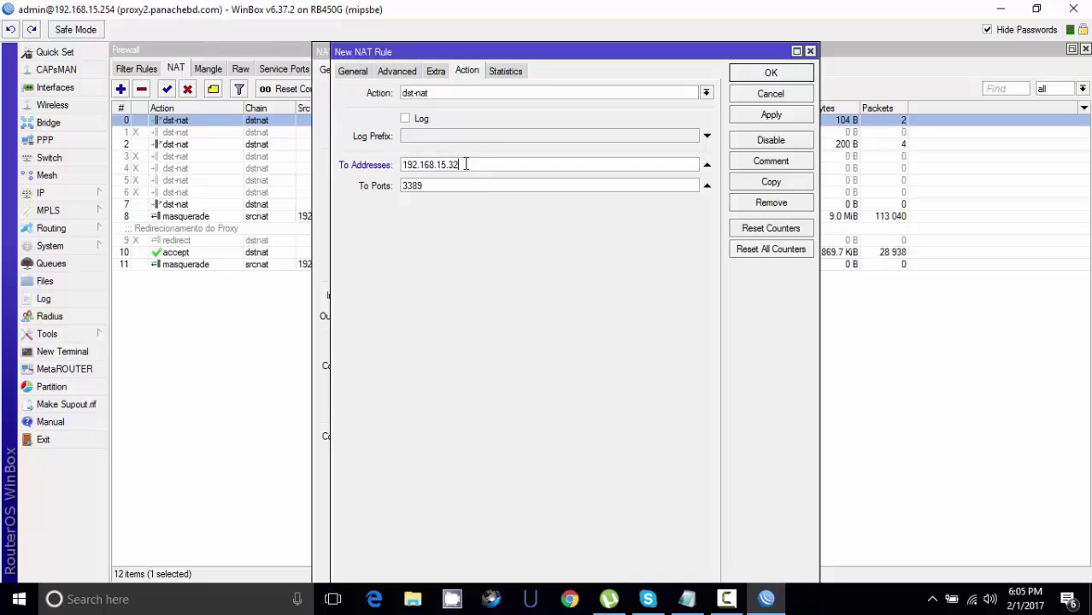
- Change the copied rule's Dst. Port to 2000, save it, and close both rule dialogs
left_click(357, 72)
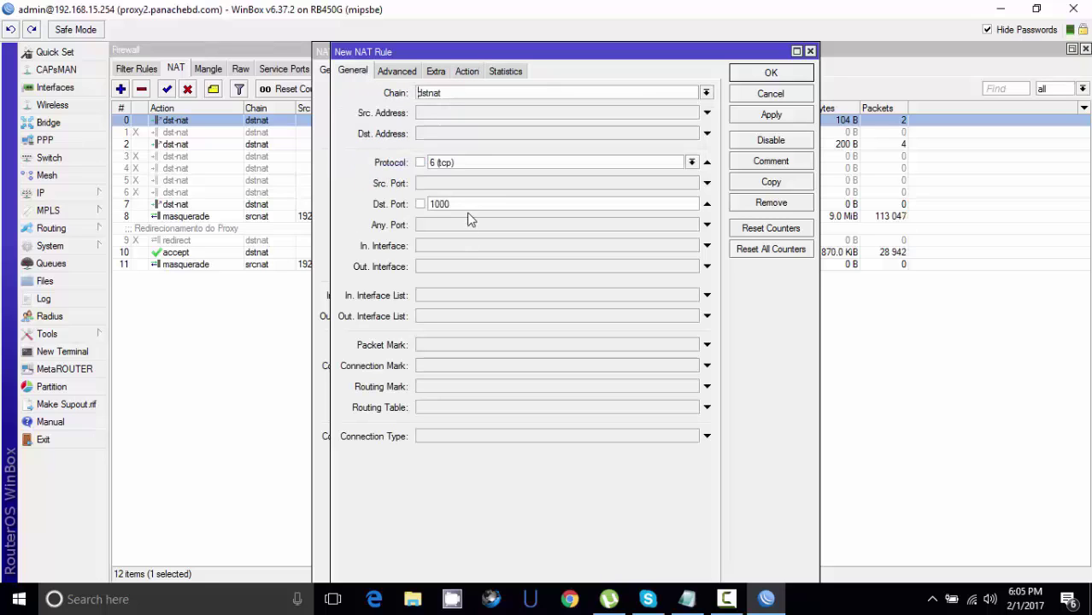
left_click_drag(464, 203, 407, 212)
type("2000")
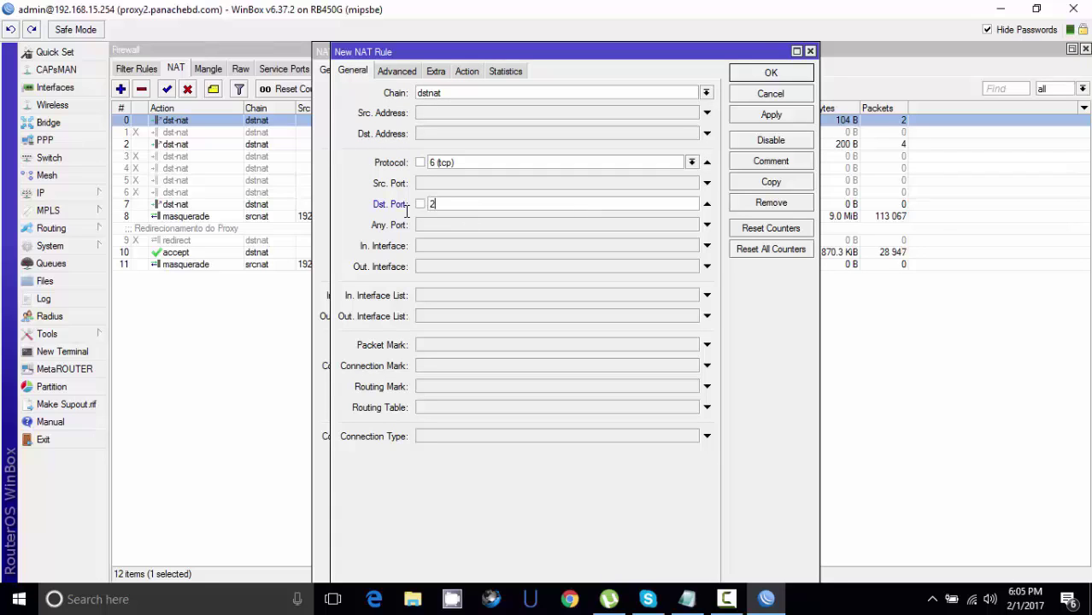
left_click(770, 115)
left_click(769, 74)
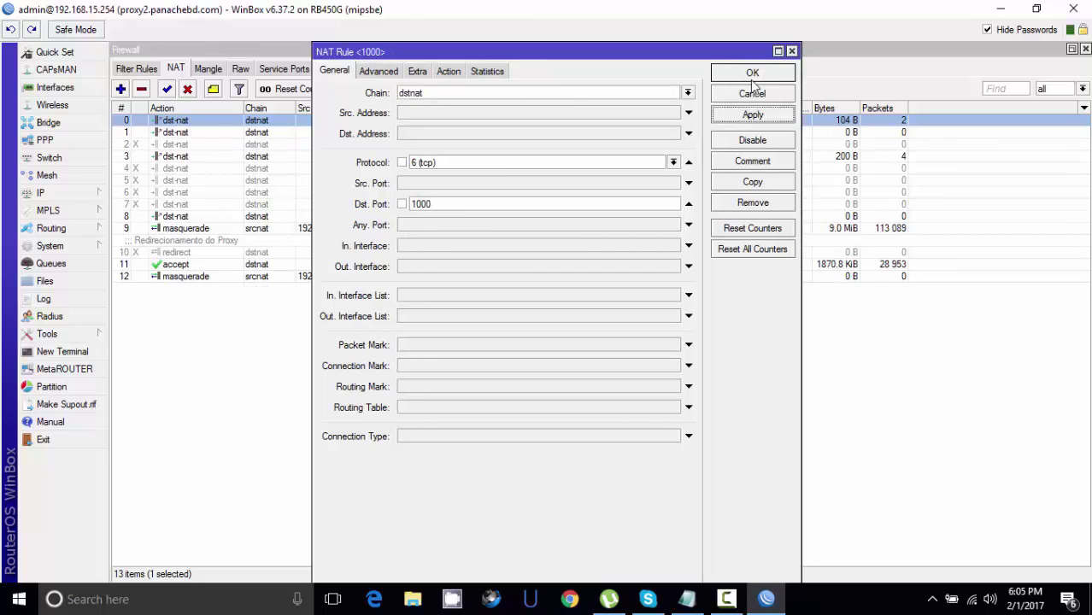
left_click(744, 92)
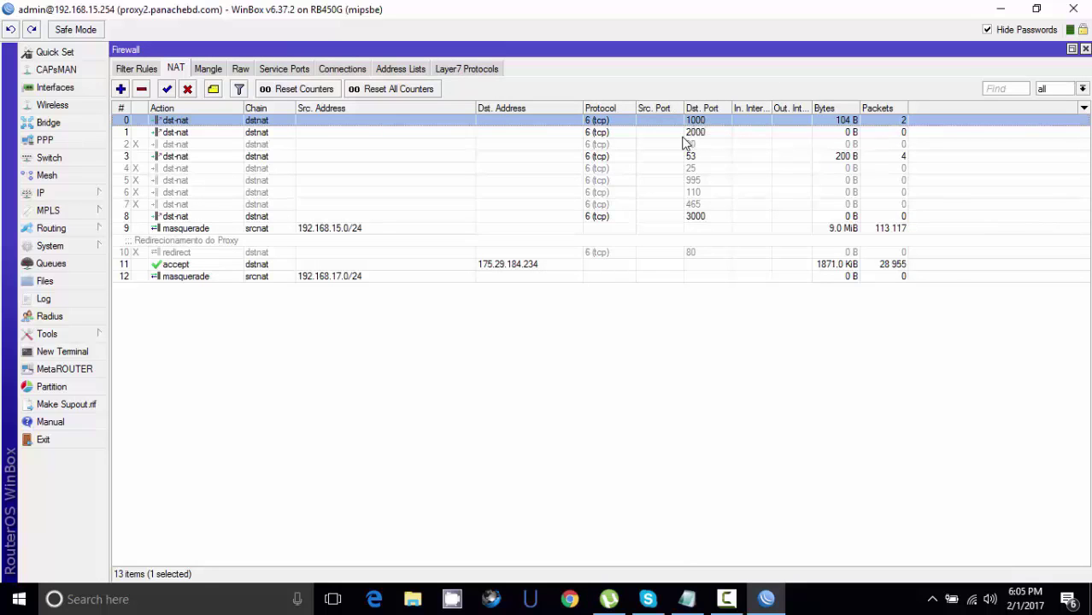
- Minimize WinBox and launch Remote Desktop Connection from Windows search
left_click(1001, 9)
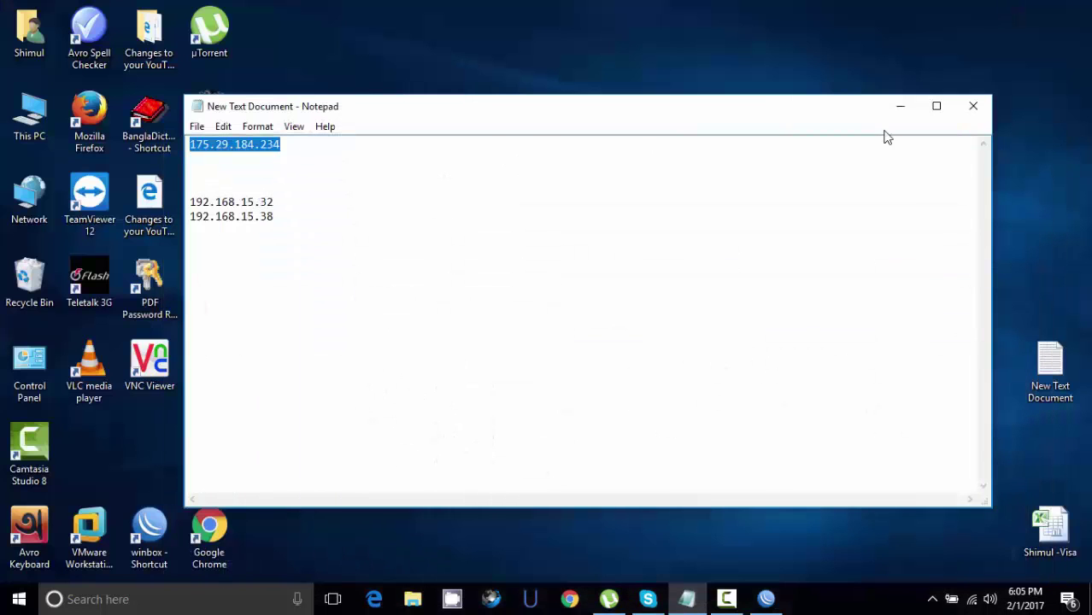
left_click(211, 603)
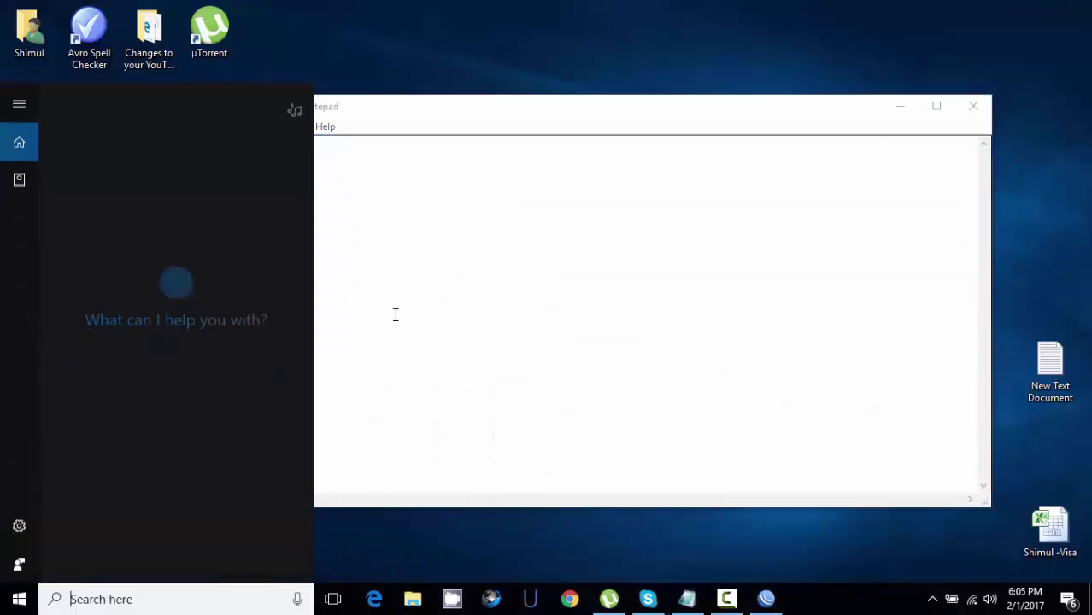
type("re")
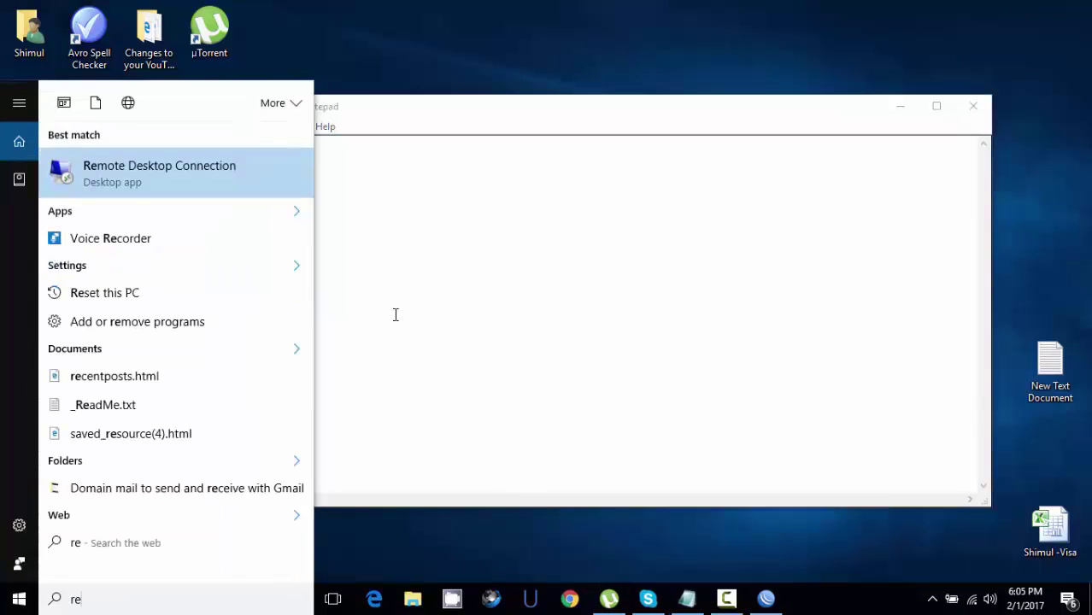
key("Return")
- Connect to 175.29.184.234:1000 with the account password, accepting the certificate warning
left_click(527, 197)
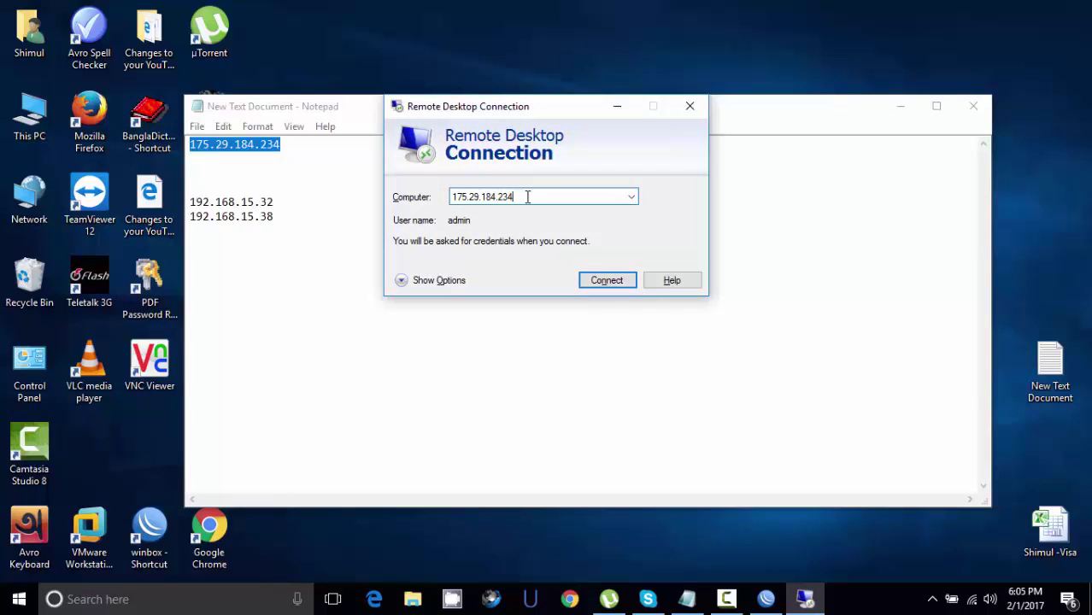
type(":")
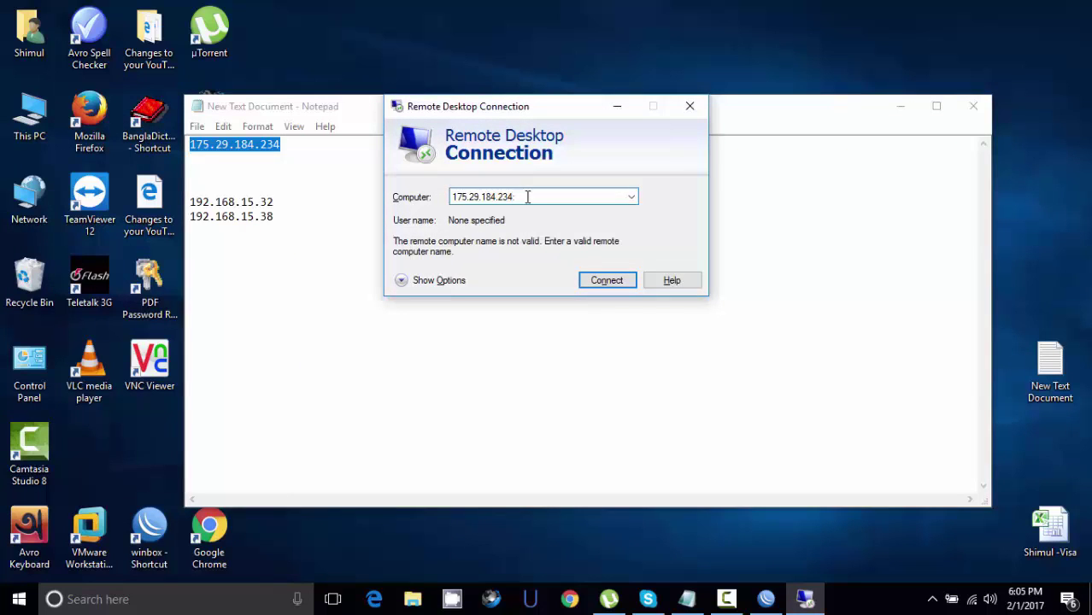
type("1000")
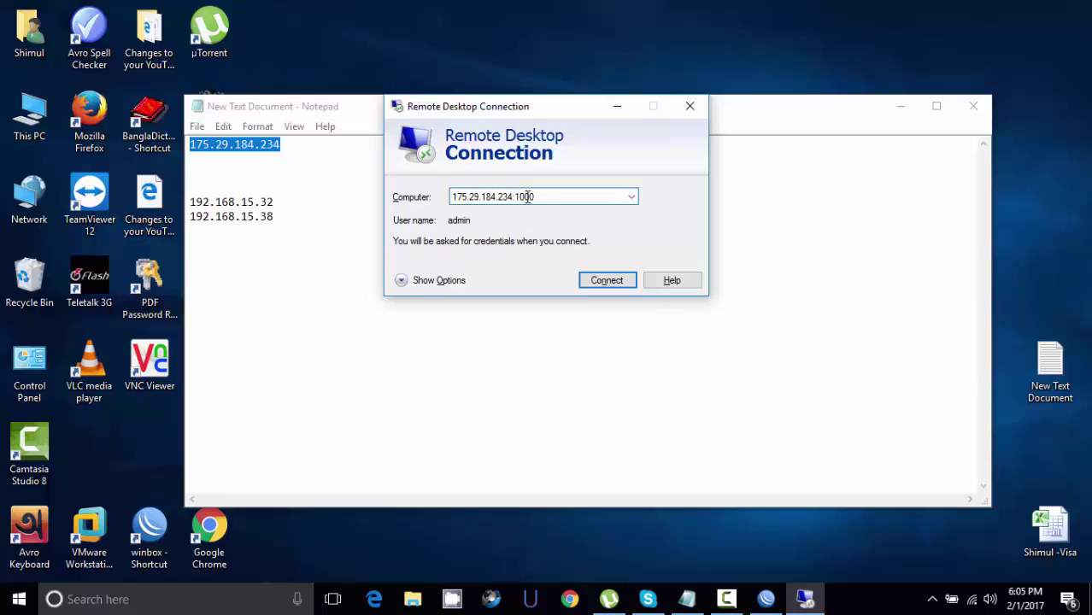
left_click(589, 282)
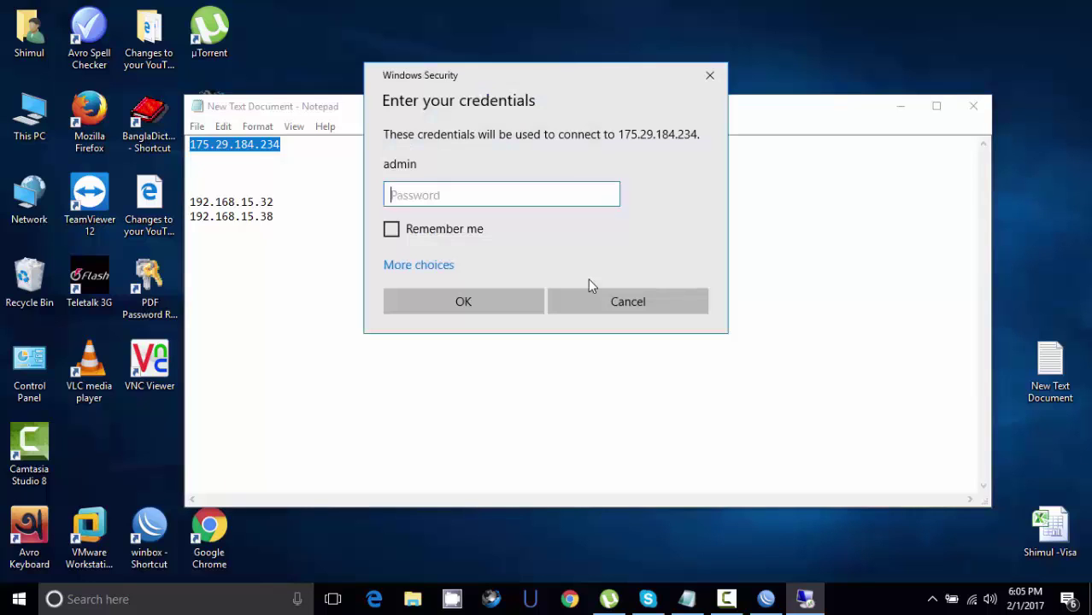
type("•••")
key("Return")
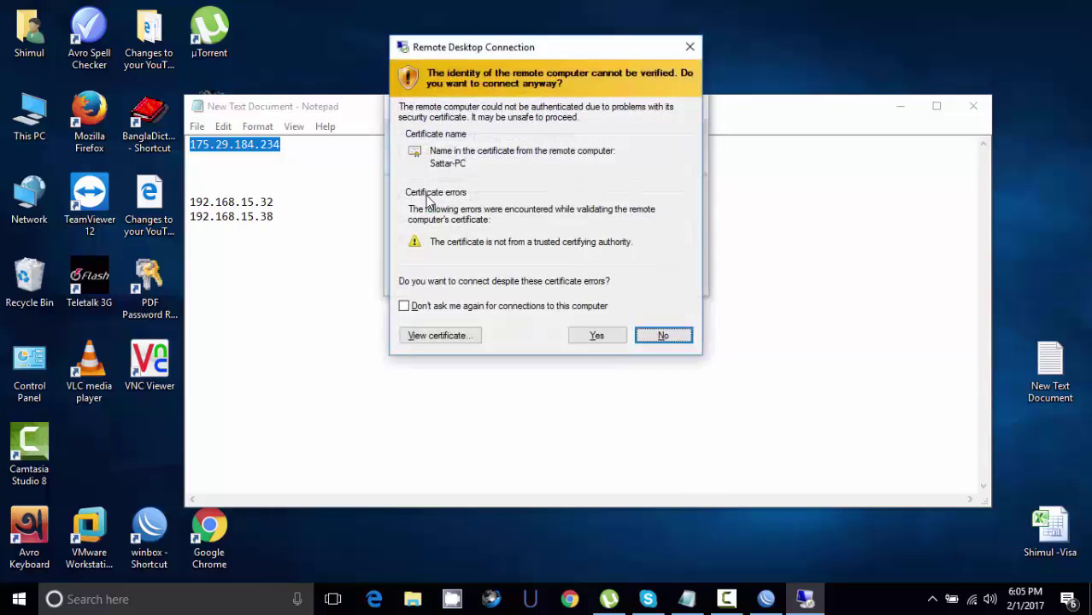
left_click(595, 336)
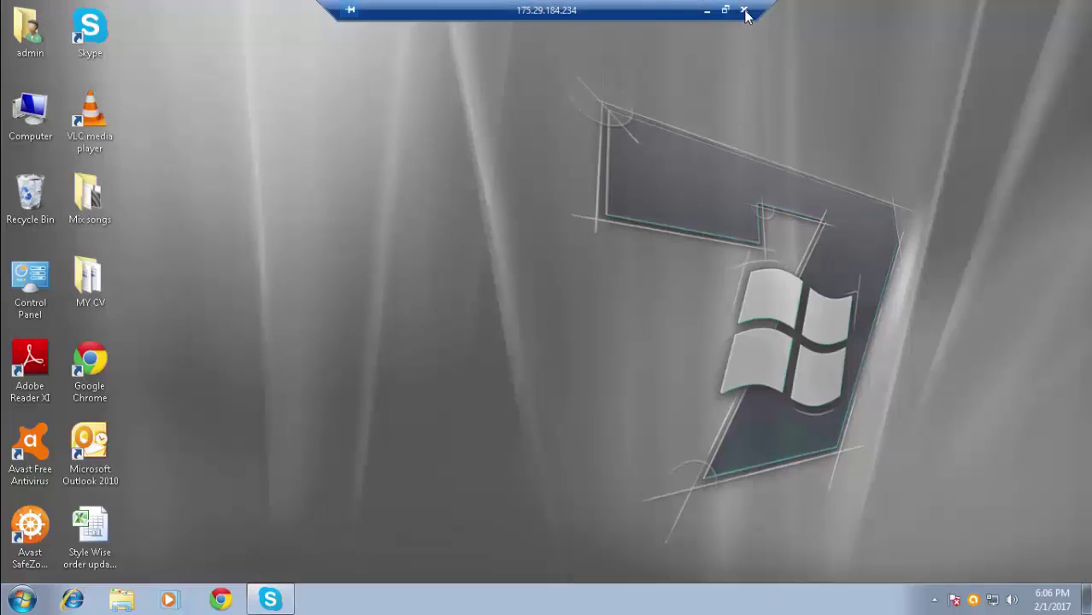
- Disconnect the remote session and return to Windows search
left_click(743, 9)
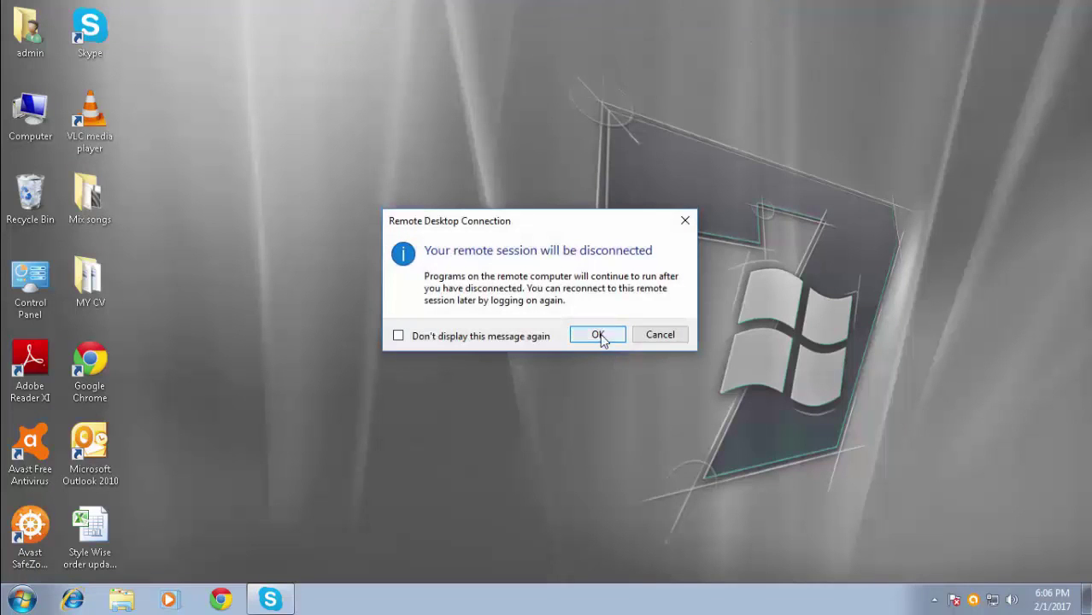
left_click(600, 336)
left_click(286, 600)
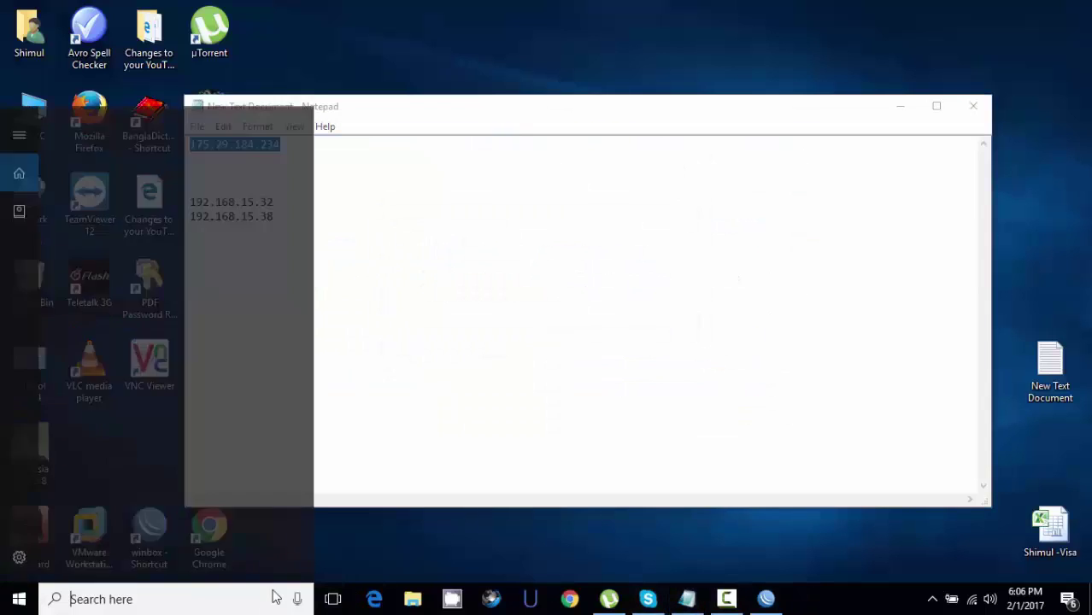
type("remo")
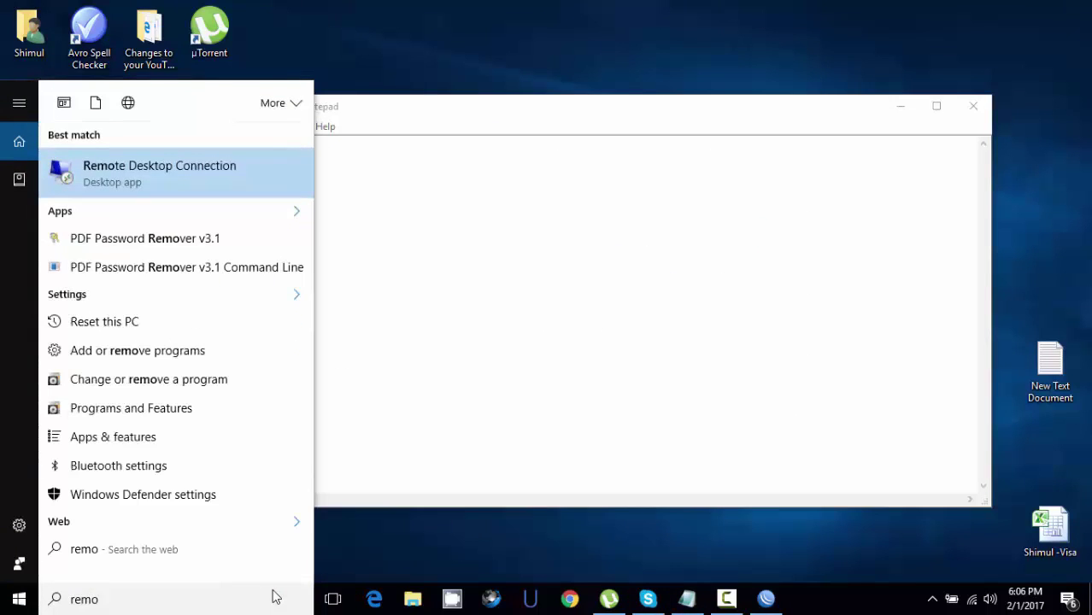
key("Return")
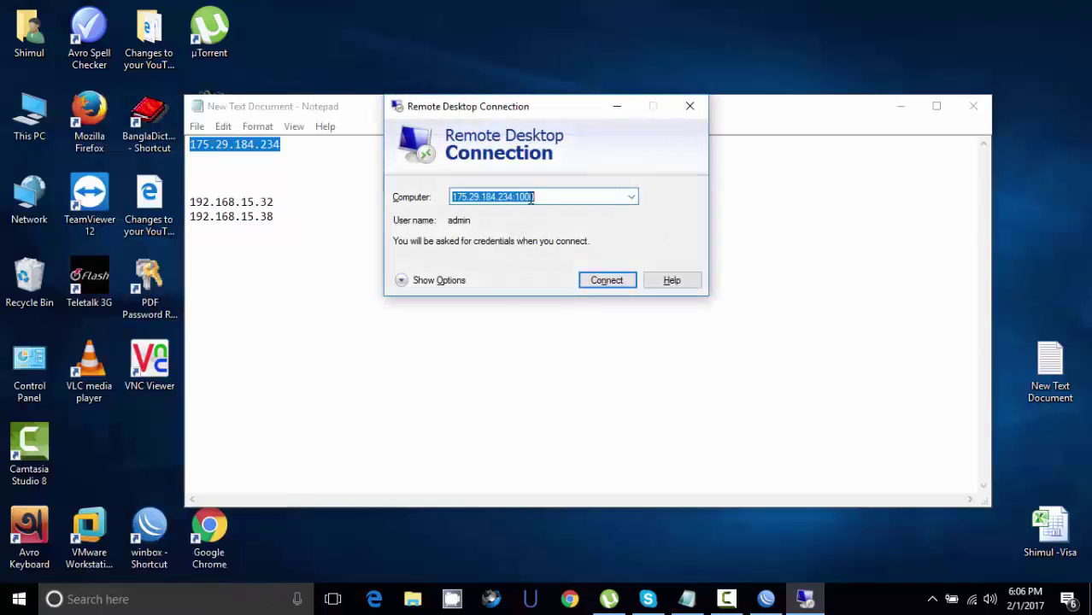
left_click(525, 197)
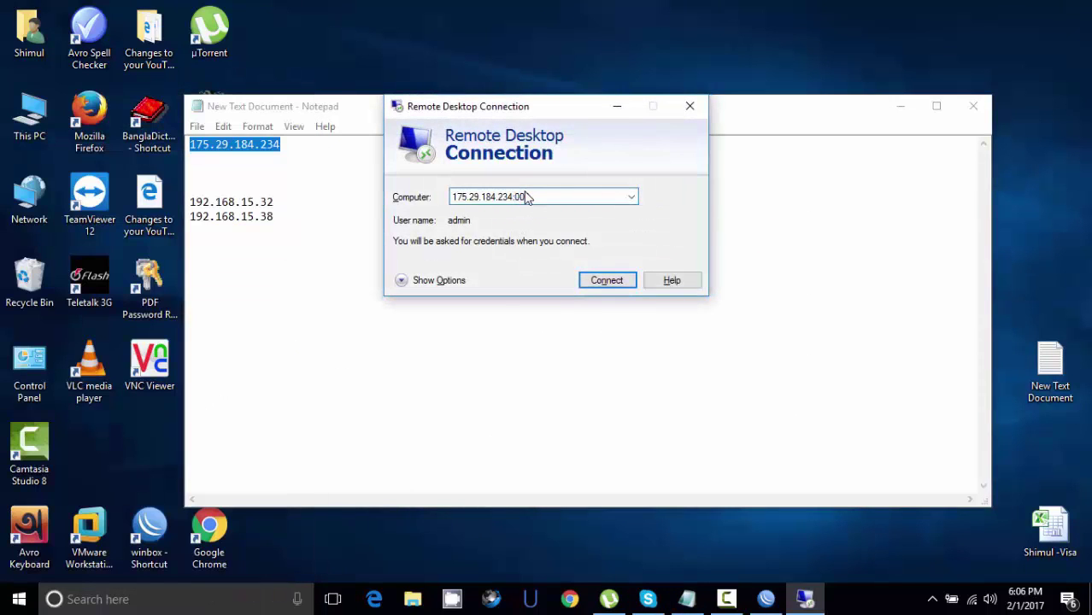
type("2000")
left_click(604, 281)
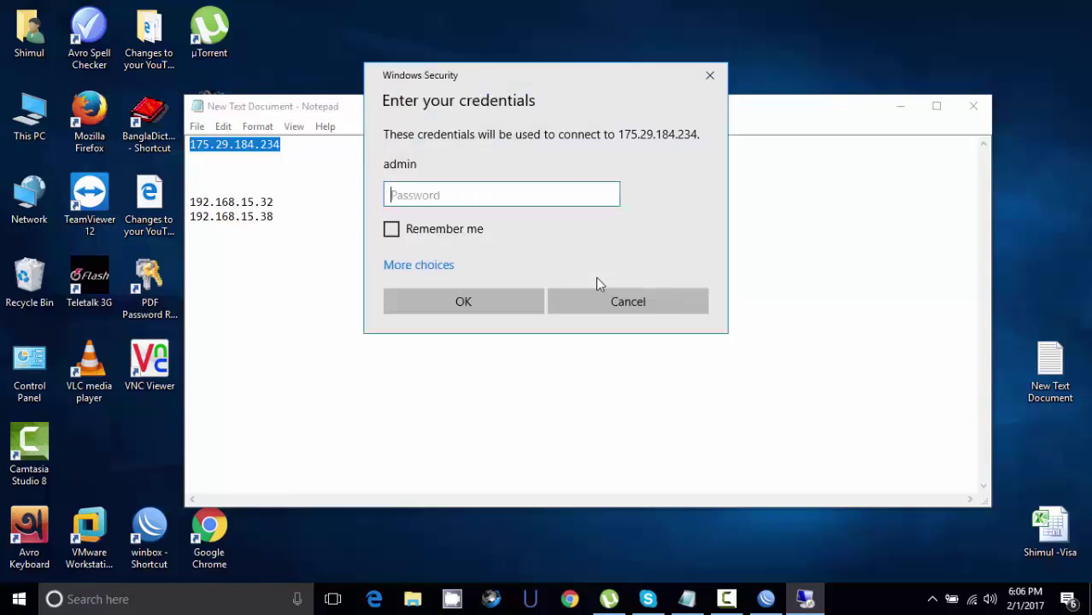
- Sign in with a different account's user name and accept the certificate warning
left_click(418, 267)
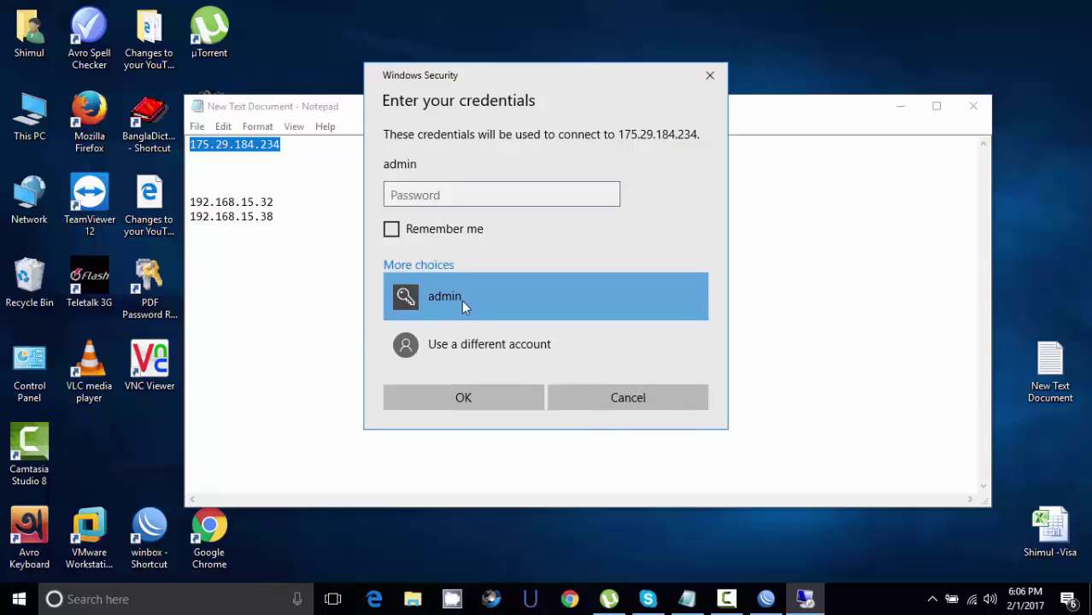
left_click(459, 344)
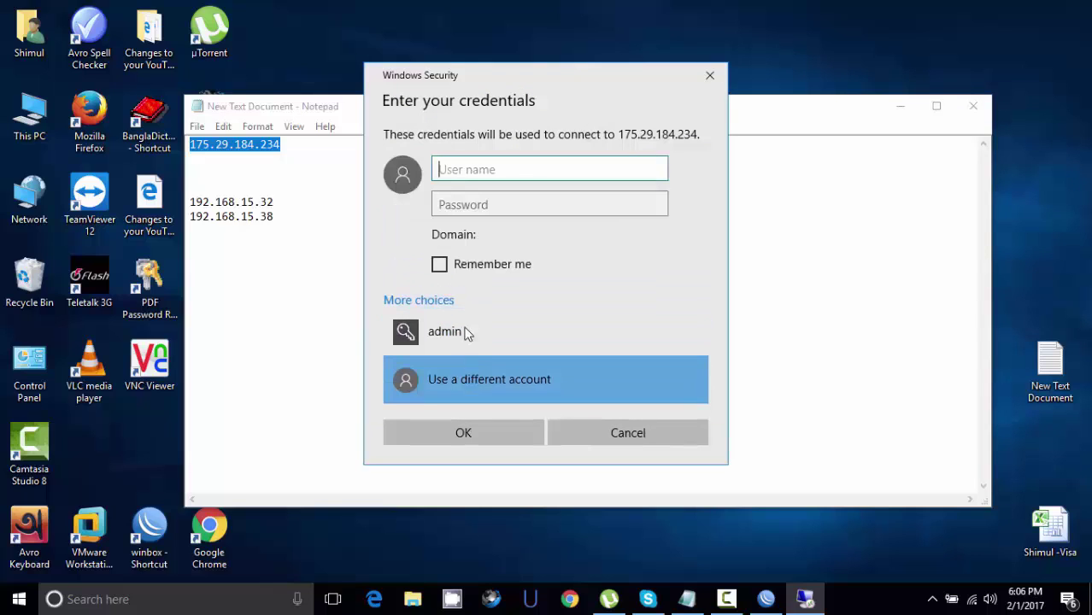
type("sattar")
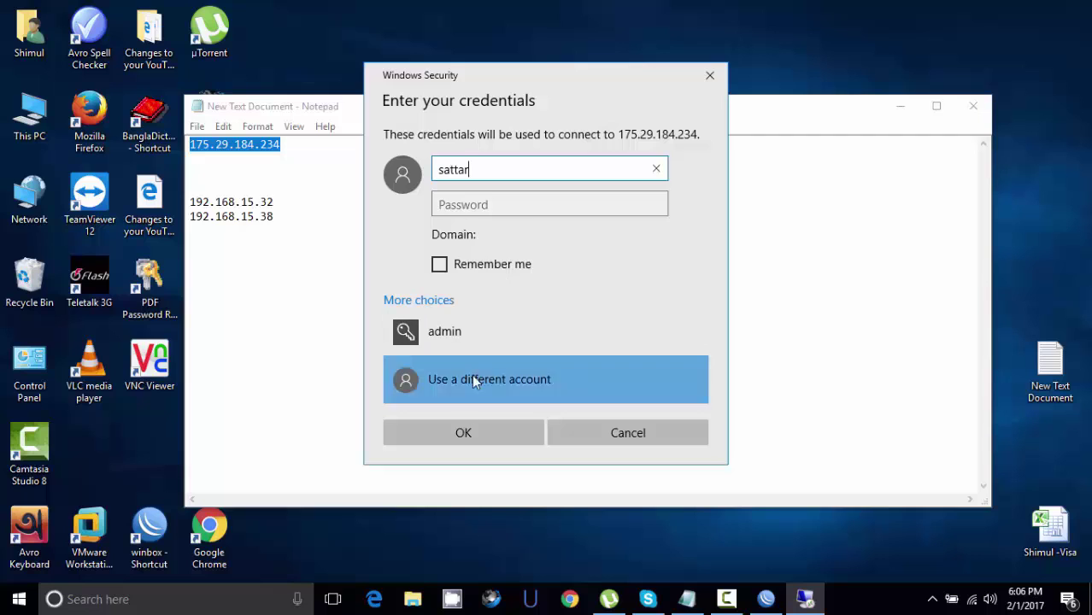
left_click(455, 432)
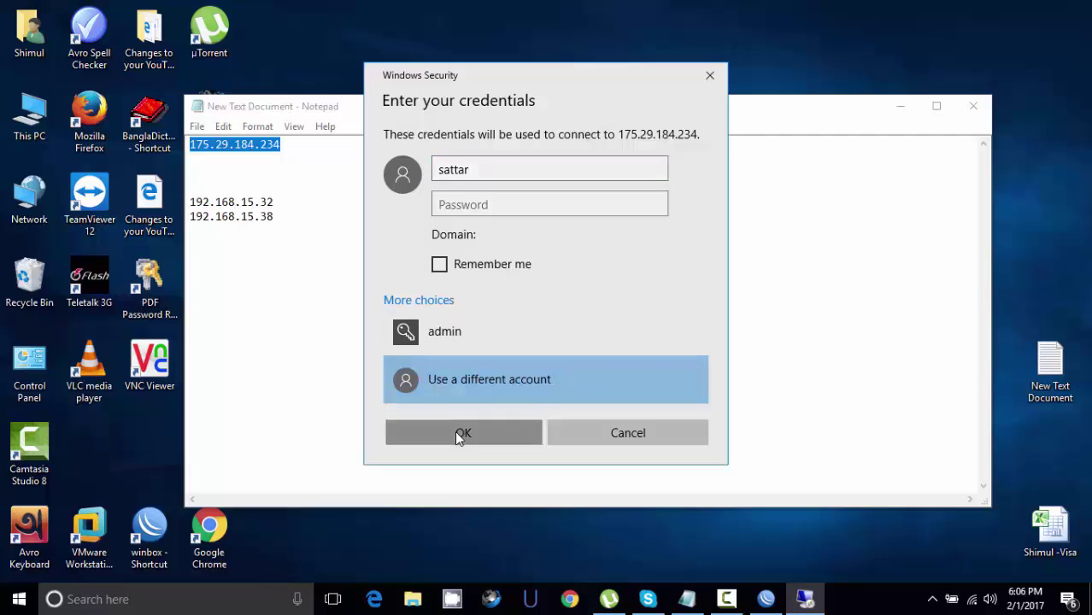
left_click(594, 363)
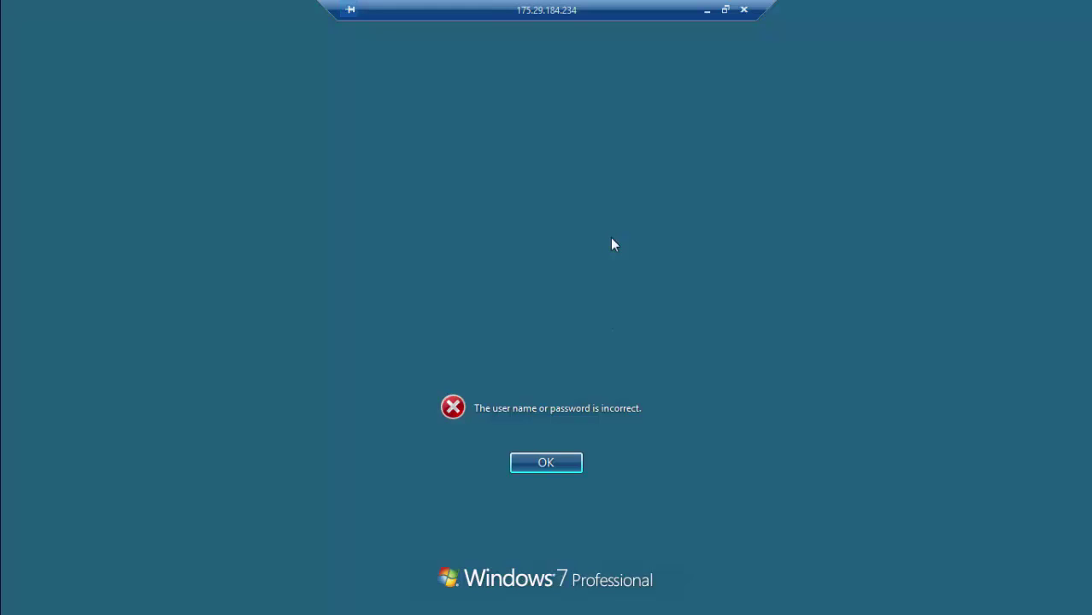
- End the port 2000 session, close Remote Desktop Connection, and refresh the desktop
left_click(744, 10)
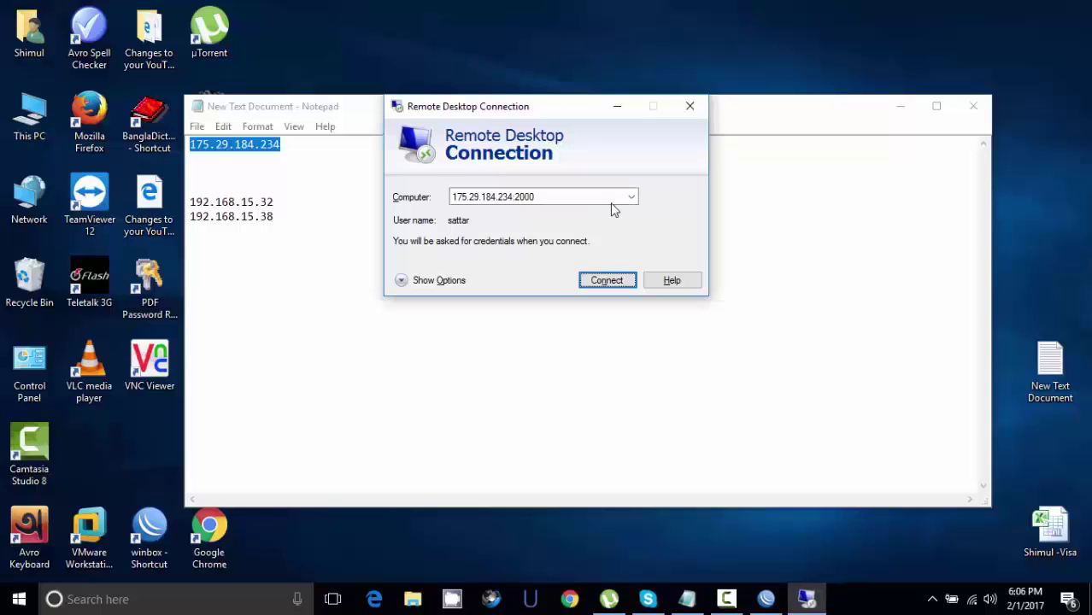
left_click(686, 106)
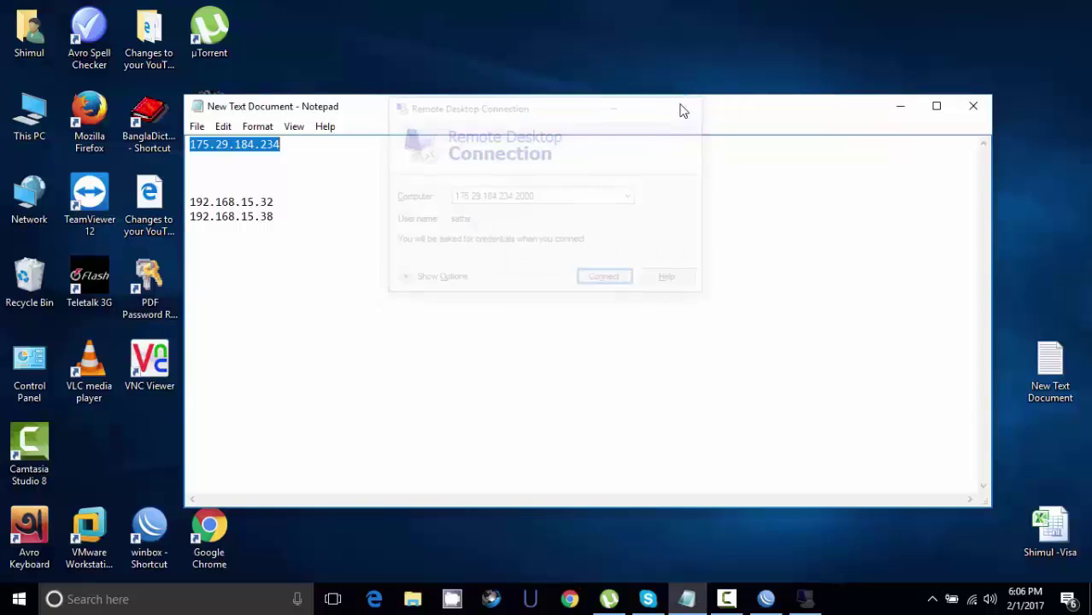
right_click(514, 42)
left_click(551, 87)
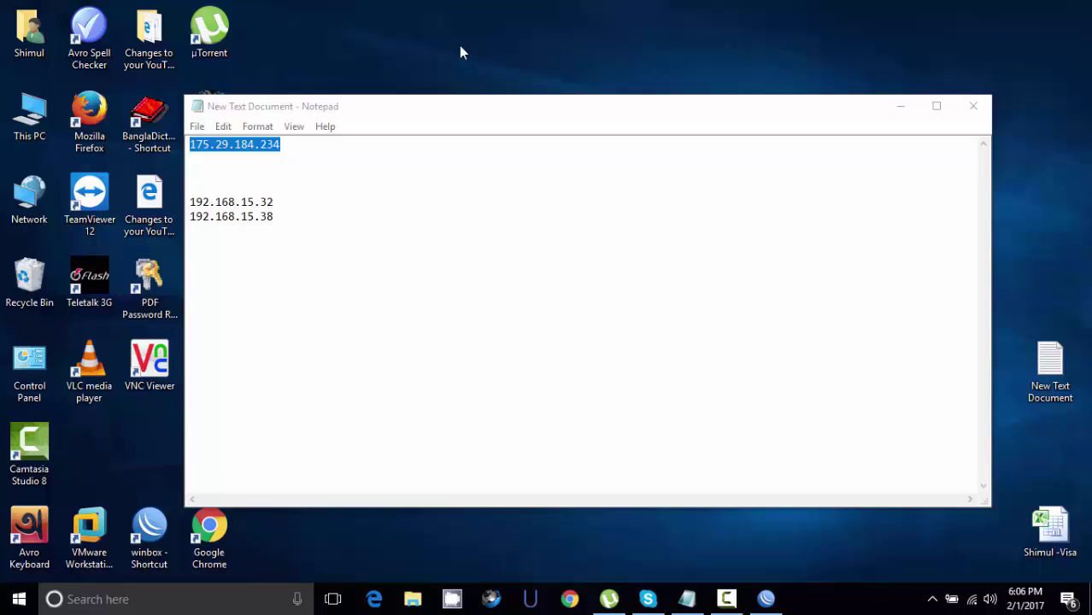
- Refresh the desktop two more times
right_click(430, 31)
left_click(471, 77)
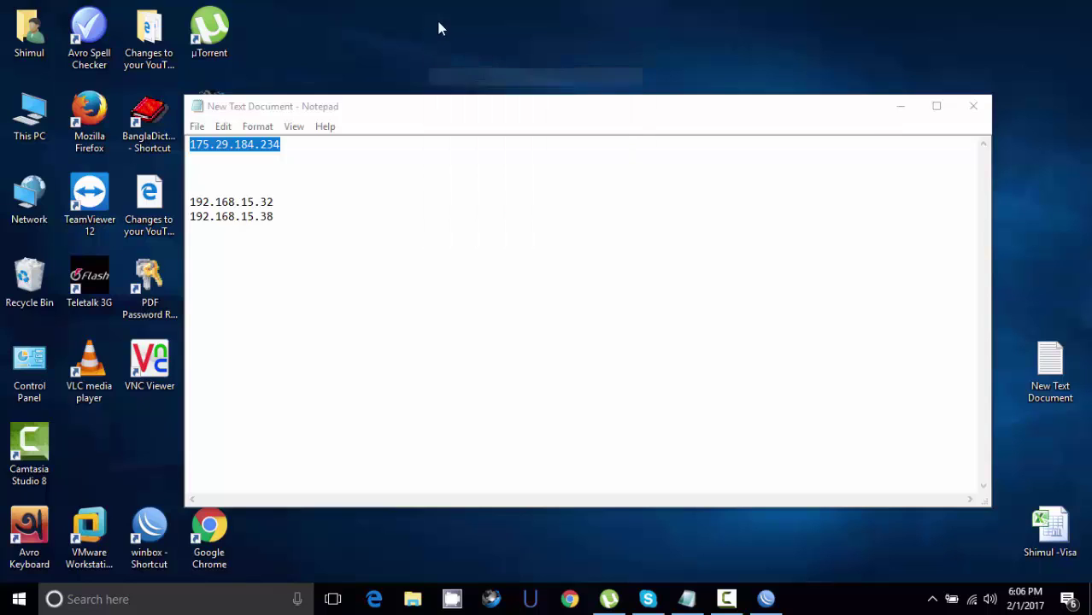
right_click(437, 20)
left_click(472, 72)
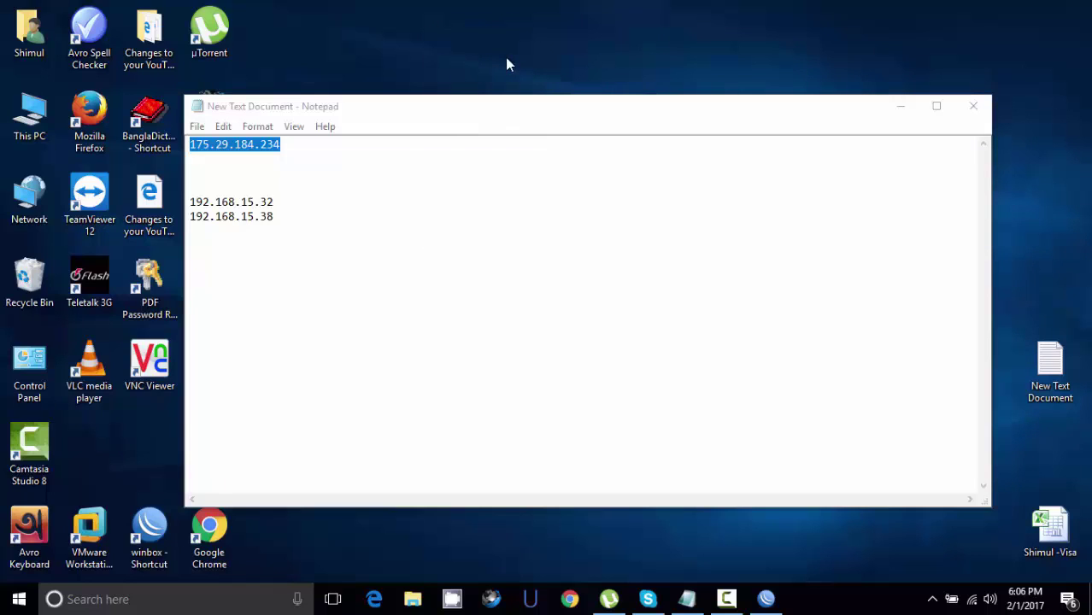